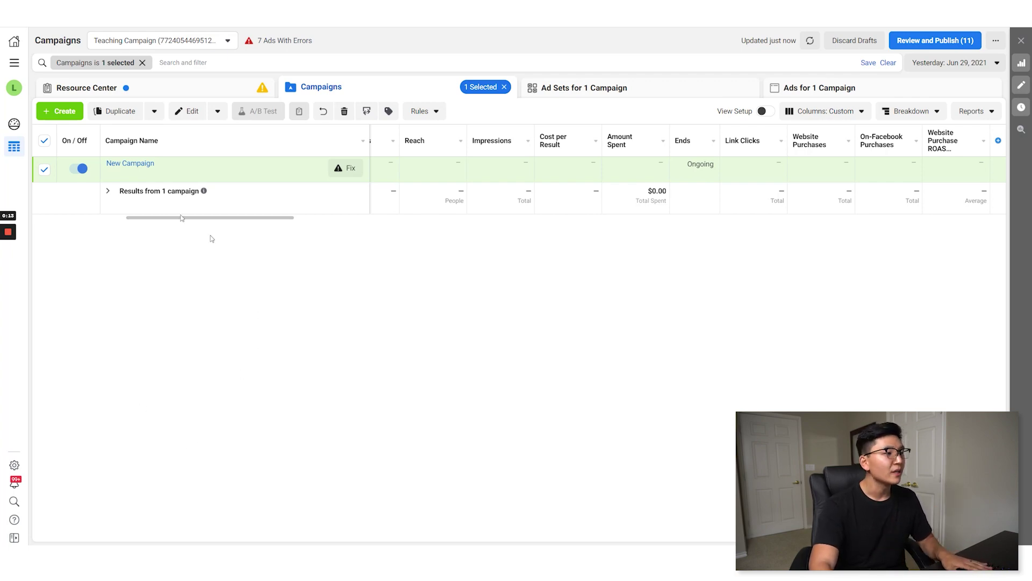
# - Start a new campaign with the Conversions objective
pyautogui.click(61, 111)
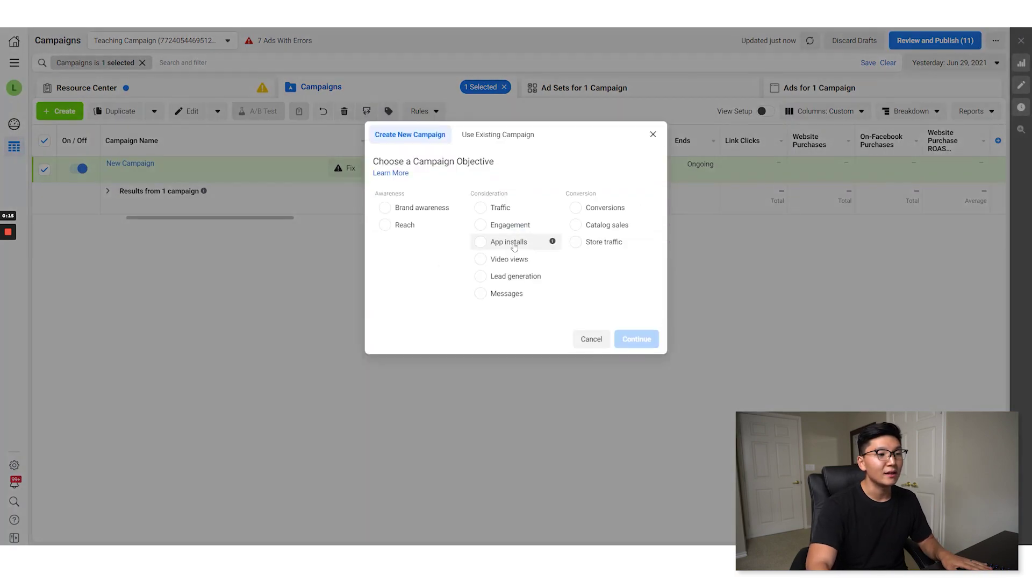
pyautogui.click(633, 213)
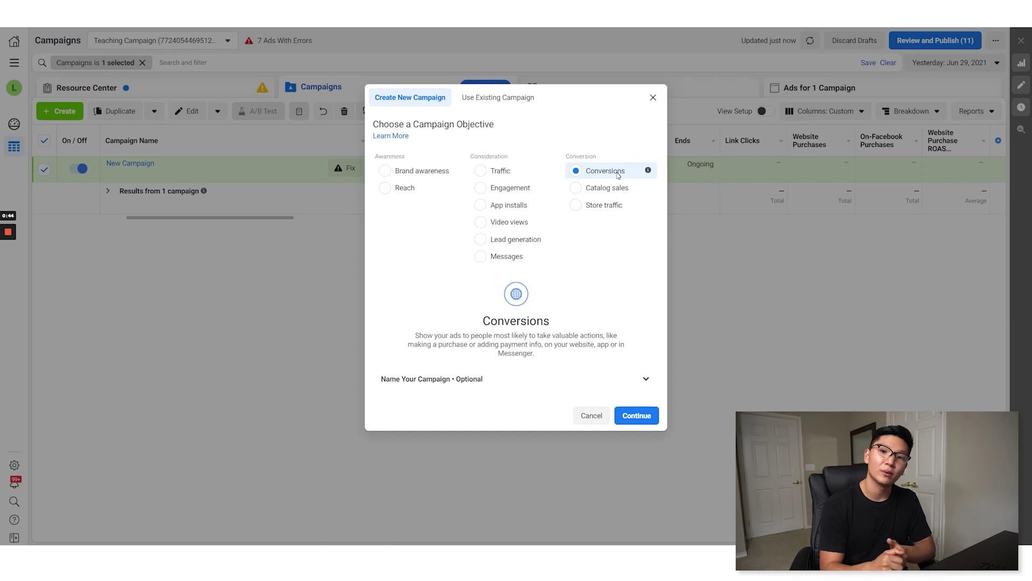
pyautogui.click(553, 378)
# - Name the campaign '1 - WC US - ABO - Audience Testing - 1DC', correcting typos
pyautogui.click(403, 400)
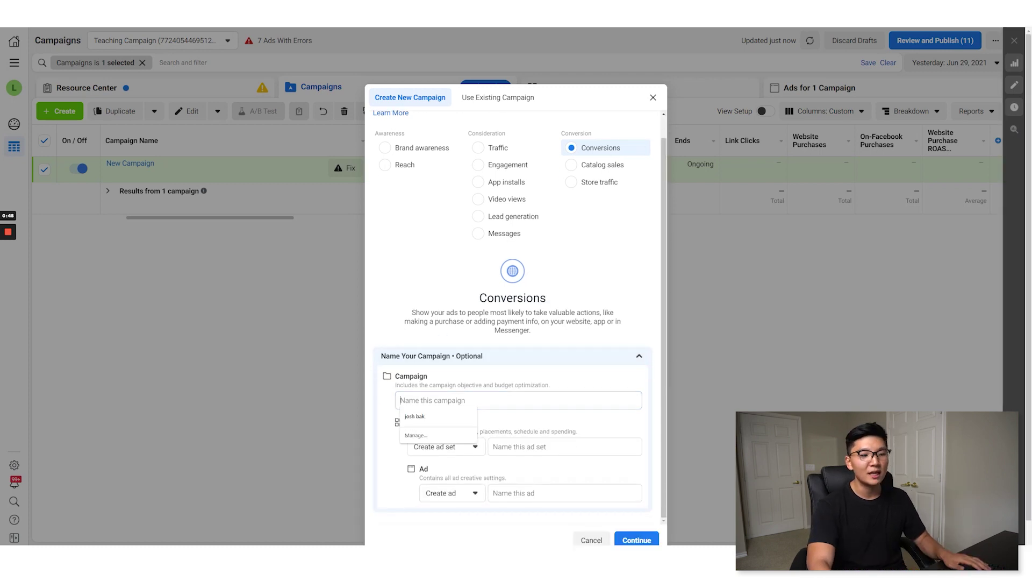
pyautogui.write('1')
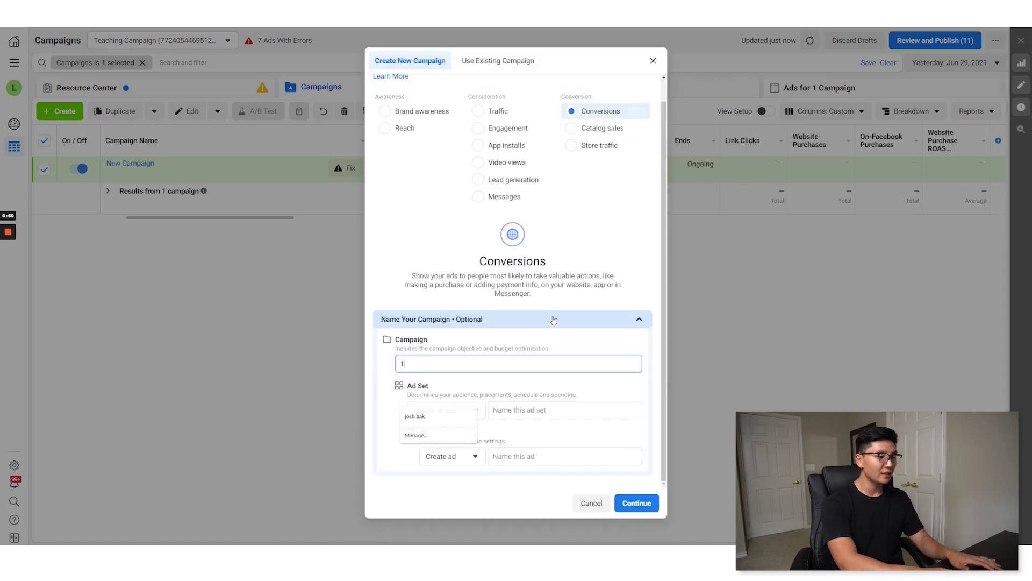
pyautogui.write(' - WC')
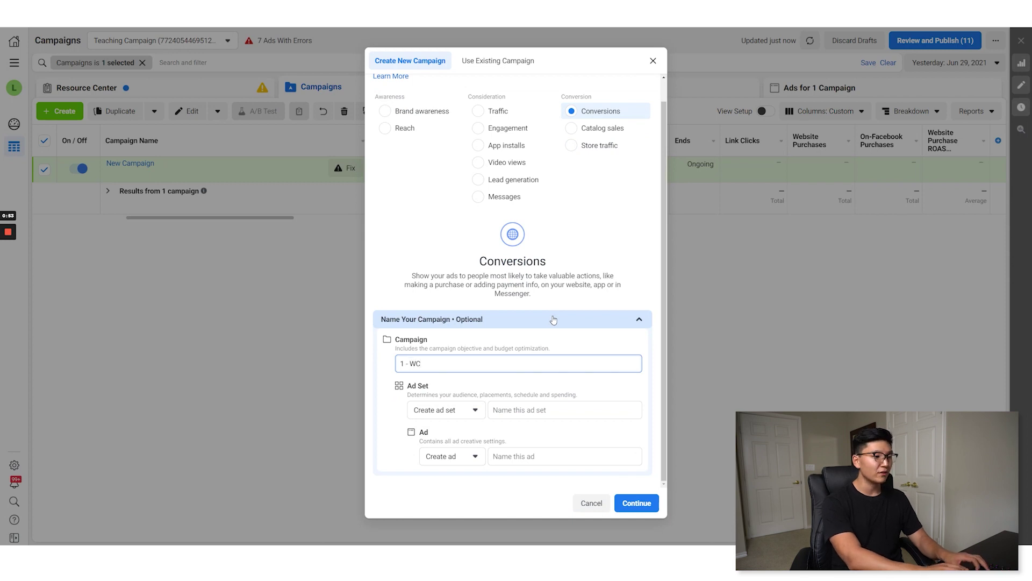
pyautogui.write(' US - ')
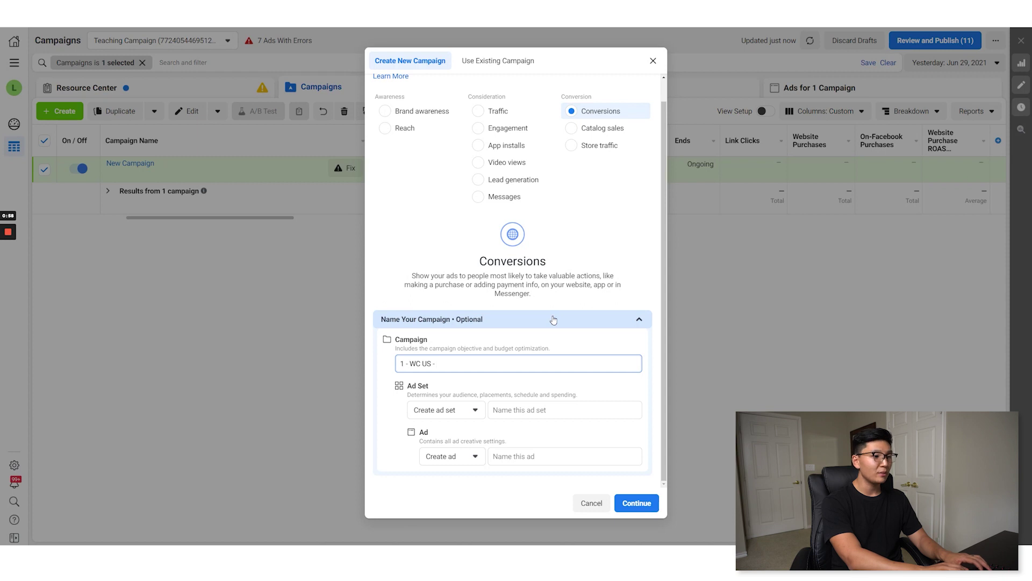
pyautogui.write('ABO ')
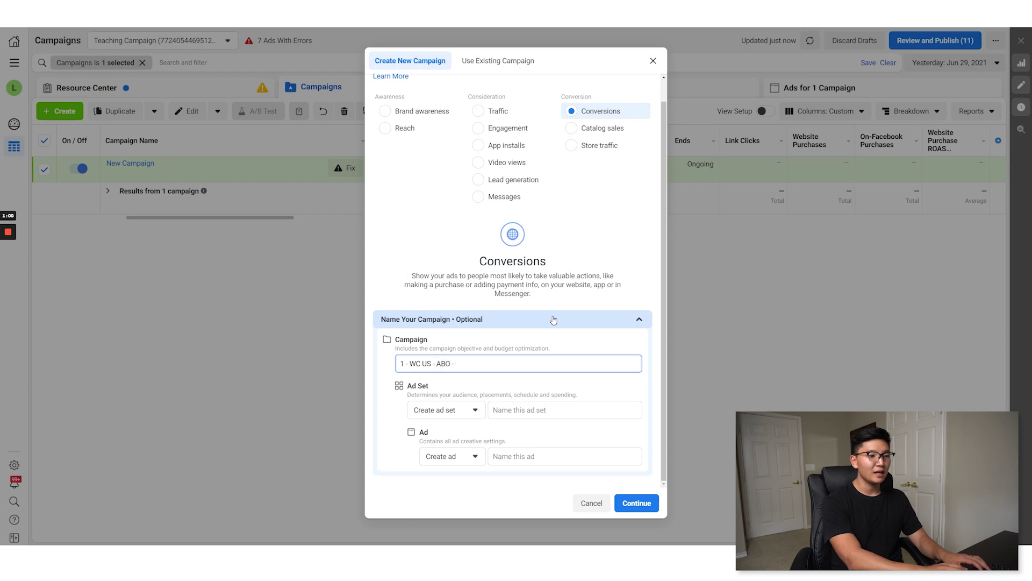
pyautogui.write('- AUD')
pyautogui.press('BackSpace')
pyautogui.press('BackSpace')
pyautogui.press('BackSpace')
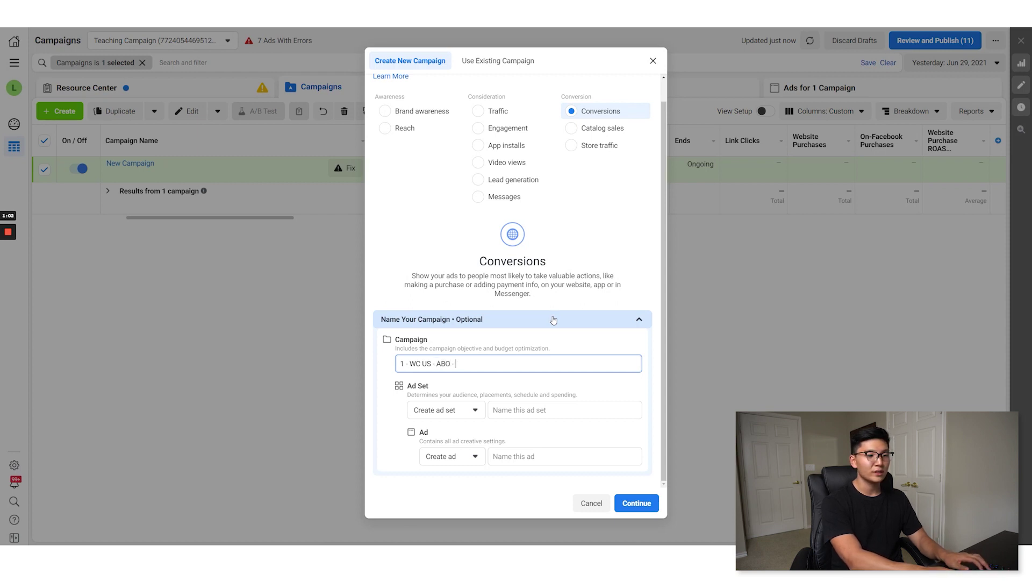
pyautogui.write('Audience Testing - 1dC')
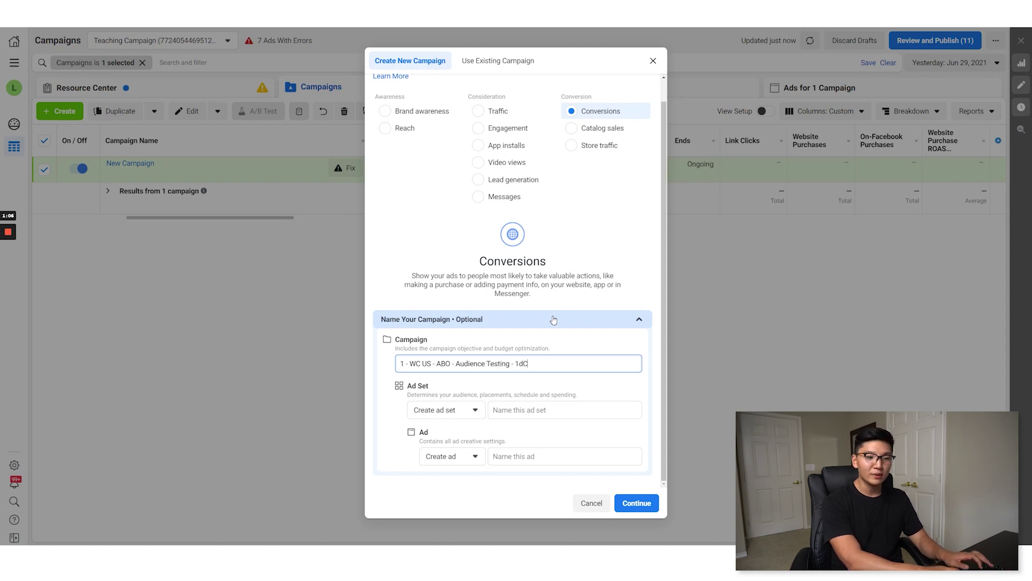
pyautogui.press('BackSpace')
pyautogui.press('BackSpace')
pyautogui.write('DC')
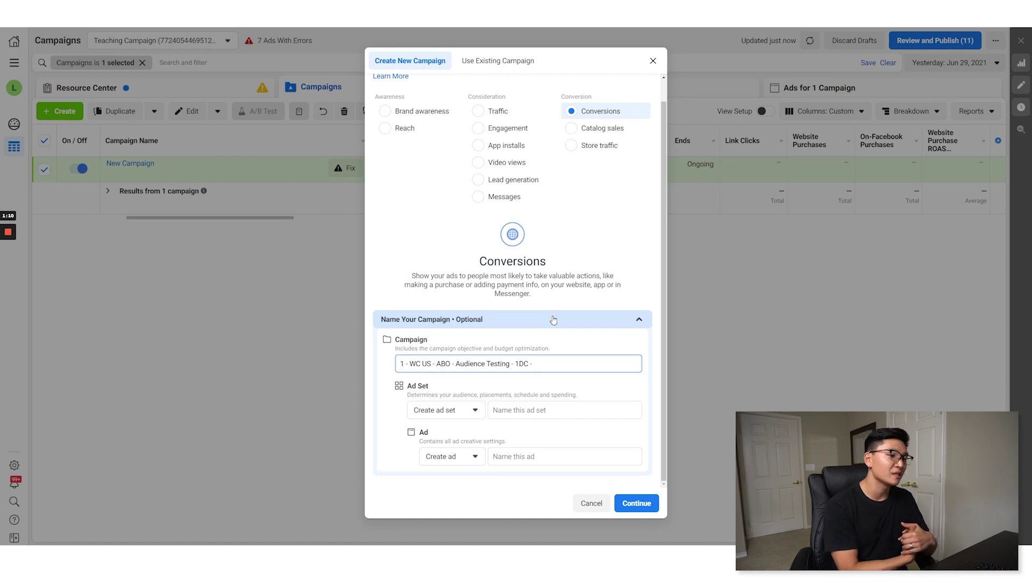
pyautogui.click(530, 409)
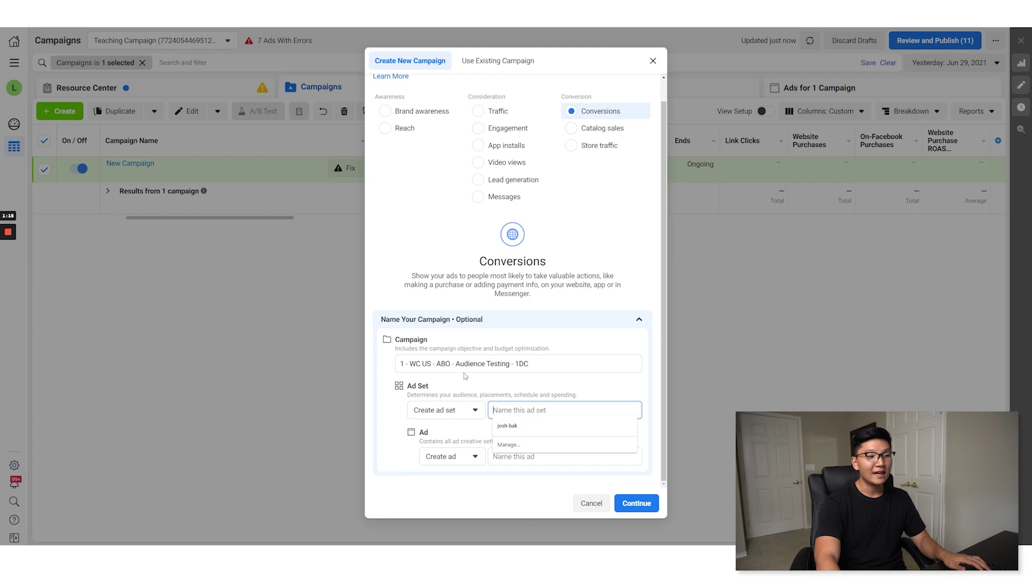
# - Create the draft campaign and review its Campaign Details in the editor
pyautogui.click(637, 503)
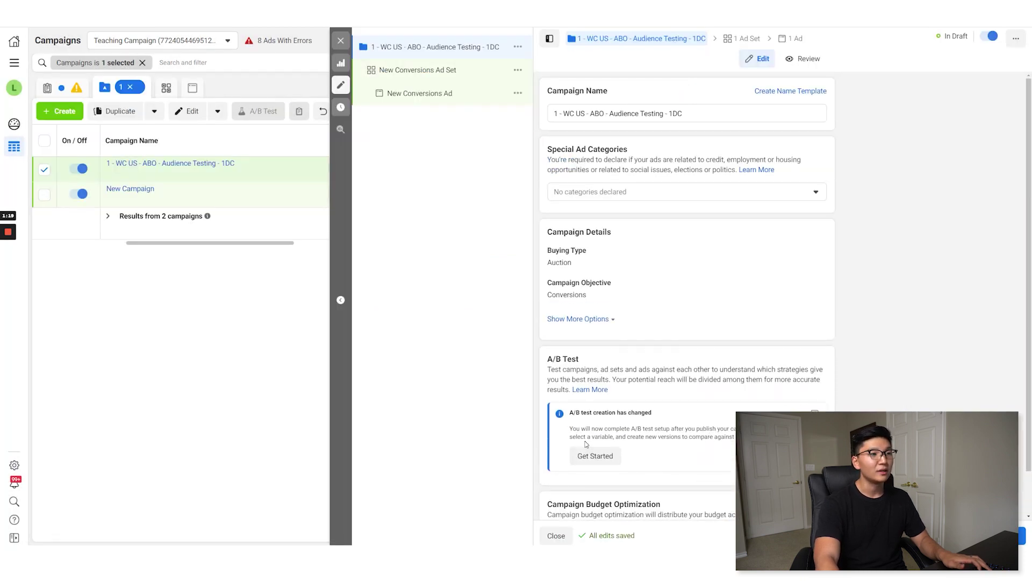
pyautogui.scroll(-1, 718, 256)
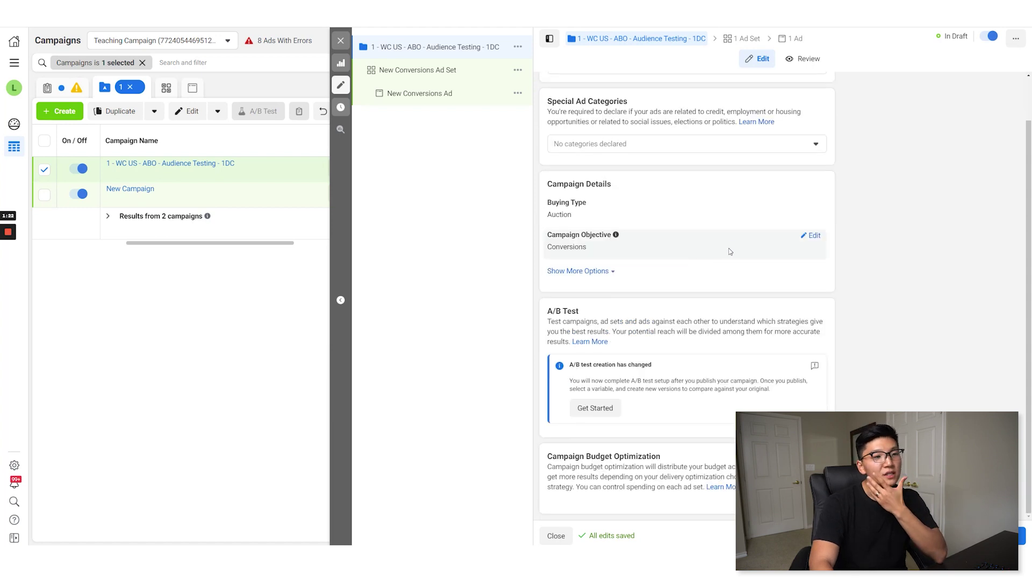
pyautogui.scroll(1, 718, 256)
pyautogui.scroll(-1, 668, 286)
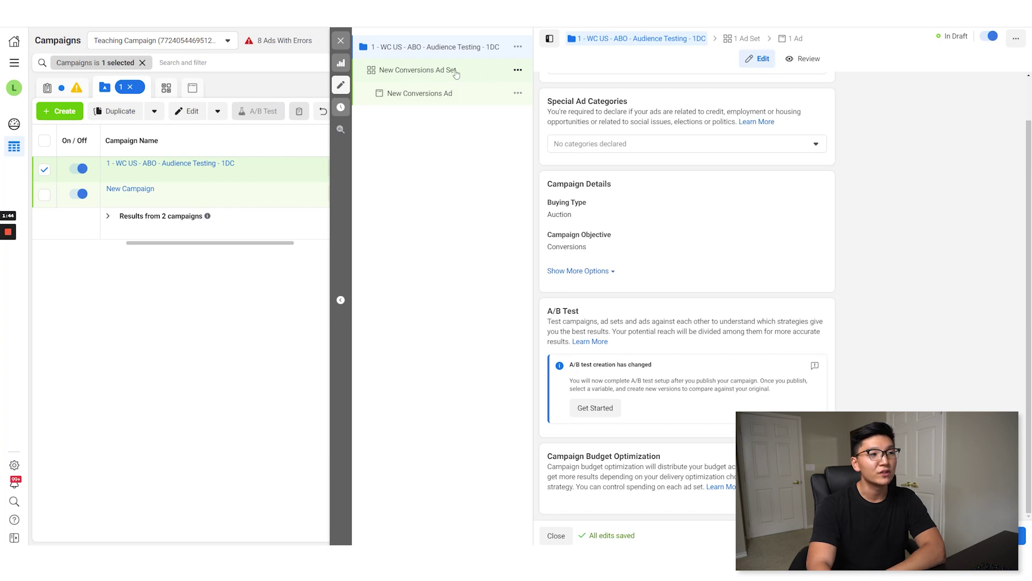
# - Rename the New Conversions Ad Set to 'Cats' and scroll down to Budget & Schedule
pyautogui.click(742, 38)
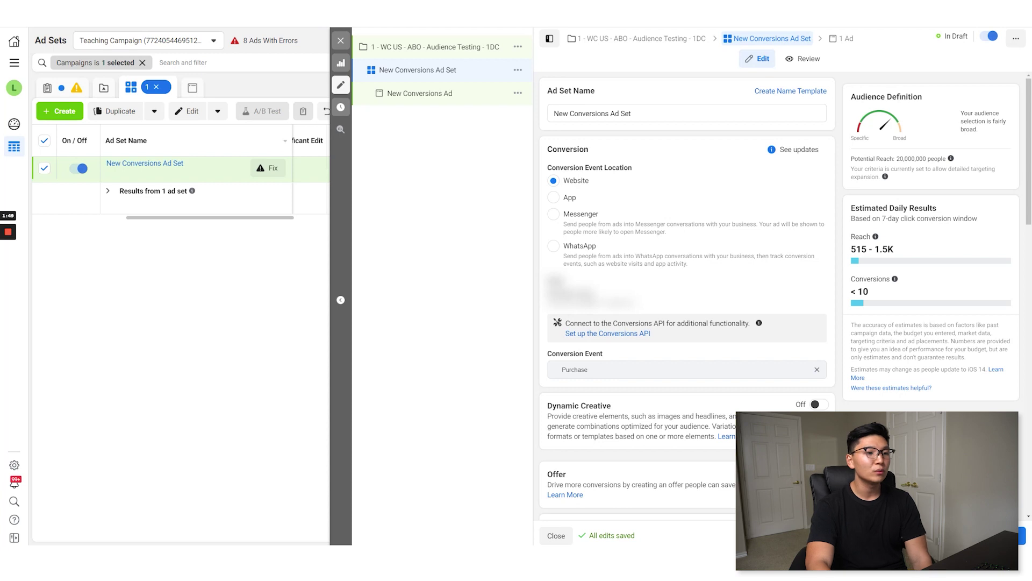
pyautogui.click(630, 112)
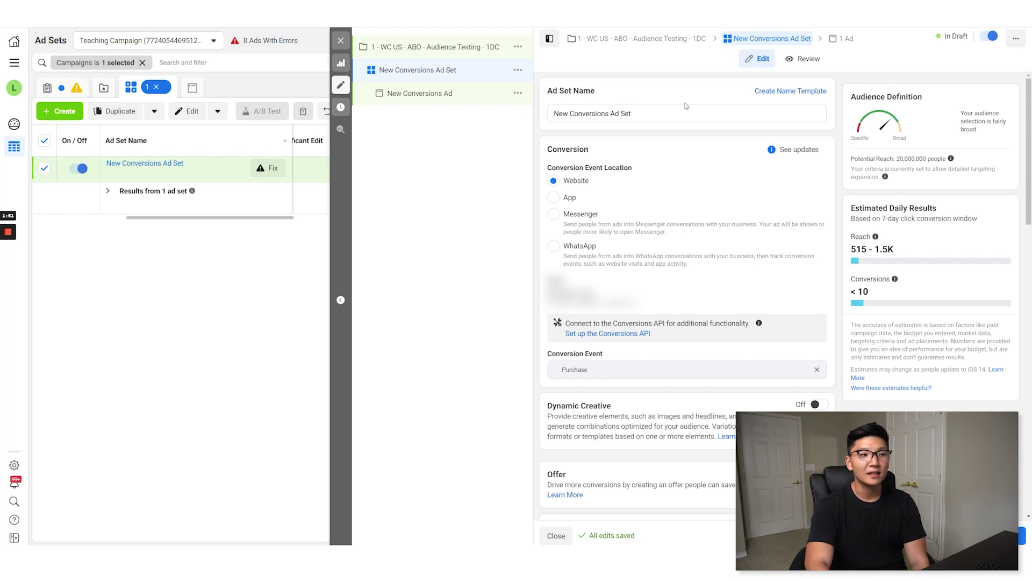
pyautogui.tripleClick(630, 113)
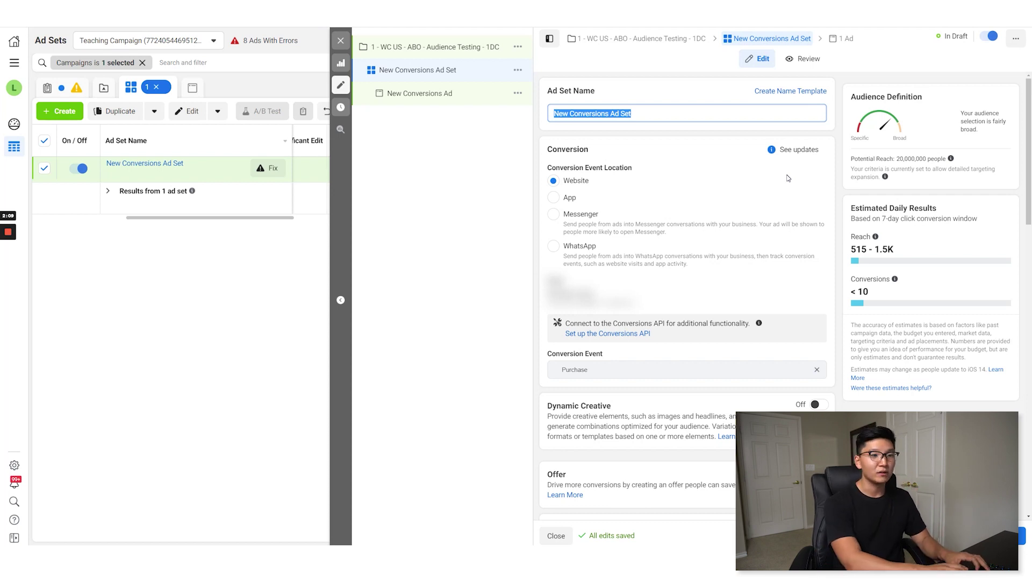
pyautogui.write('Cats')
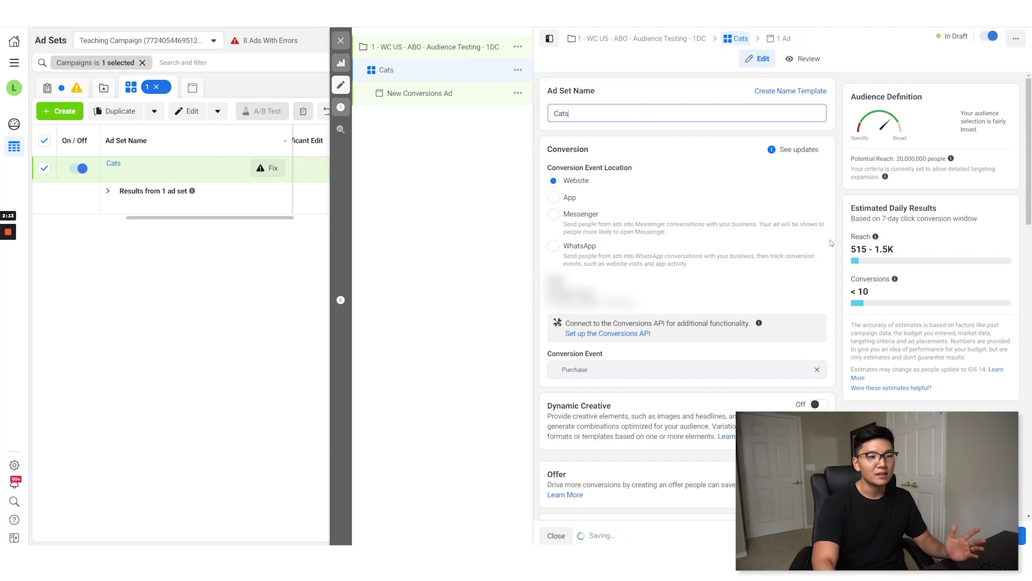
pyautogui.scroll(-5, 843, 273)
pyautogui.scroll(3, 843, 274)
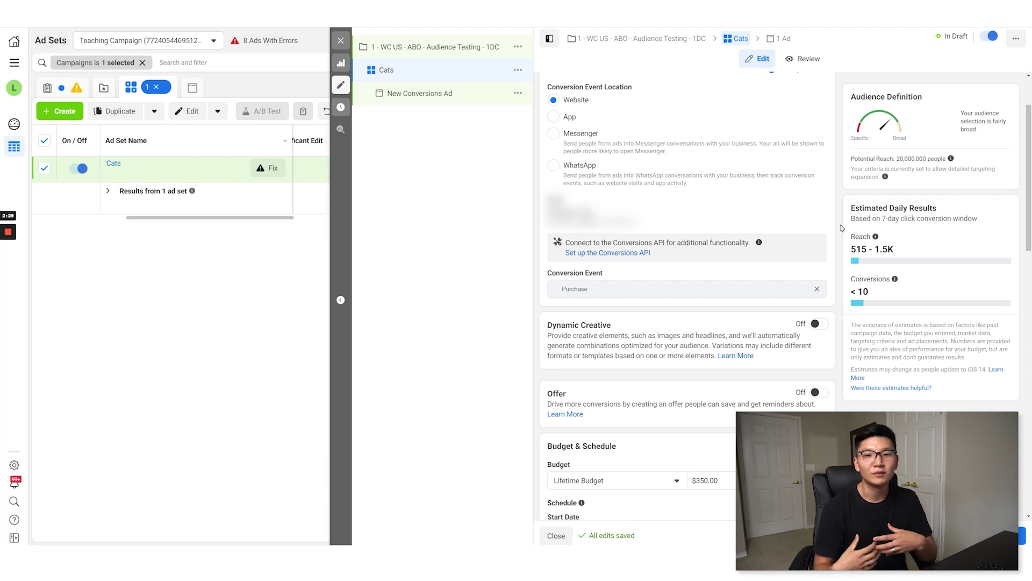
pyautogui.scroll(-2, 842, 228)
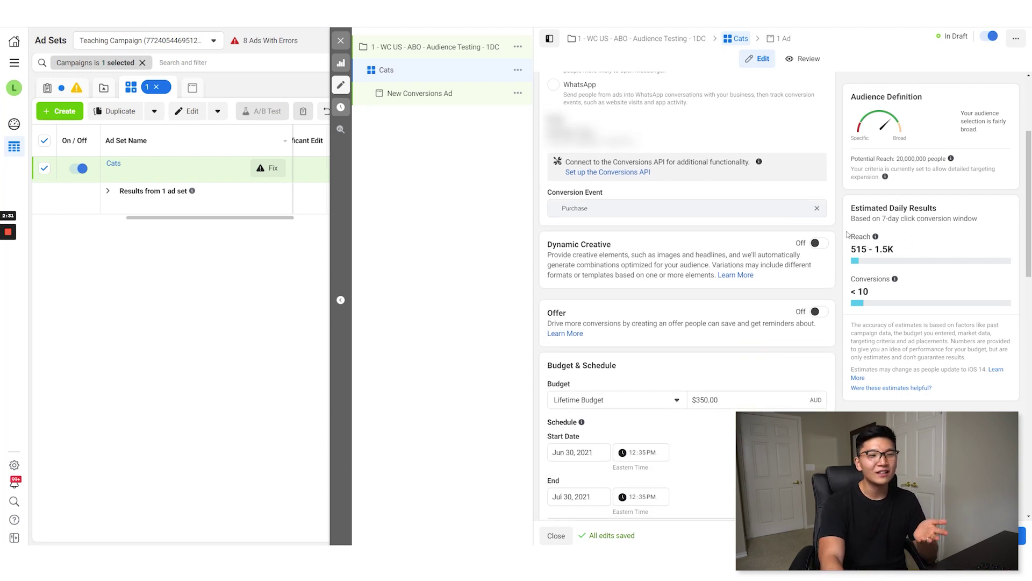
pyautogui.scroll(-1, 845, 221)
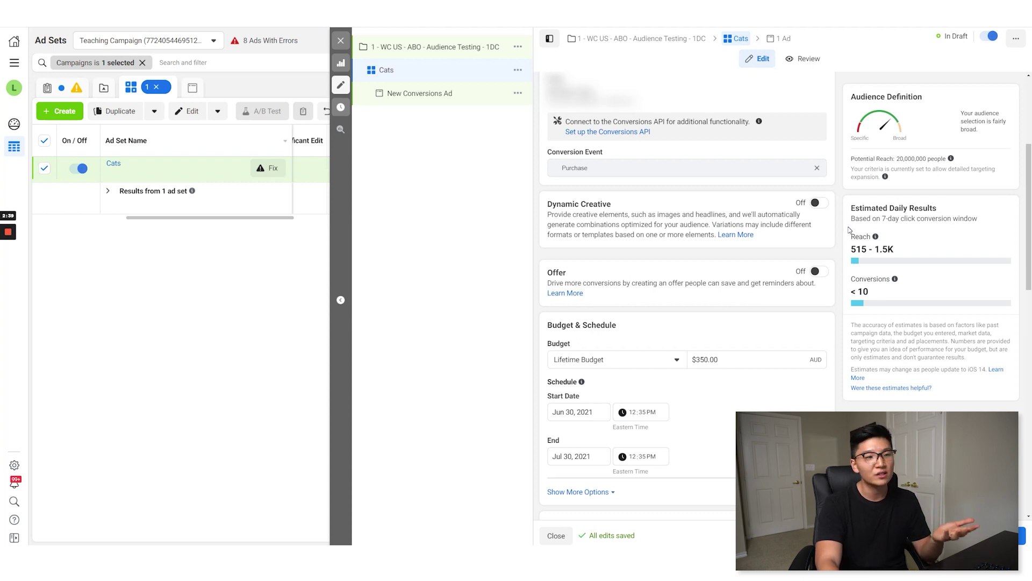
pyautogui.scroll(-5, 826, 267)
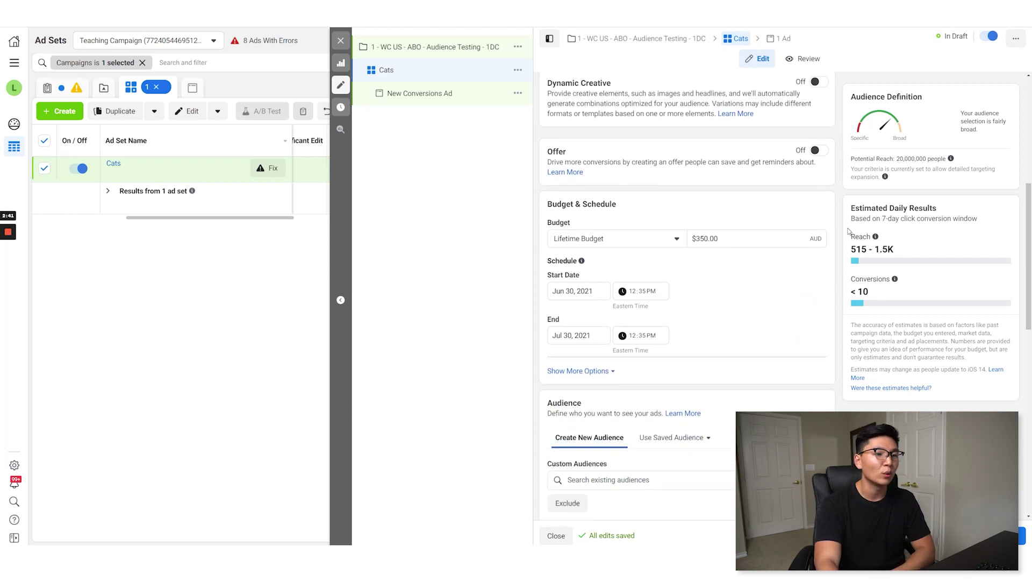
# - Switch the Cats ad set to a $20.00 daily budget
pyautogui.click(668, 241)
pyautogui.click(652, 259)
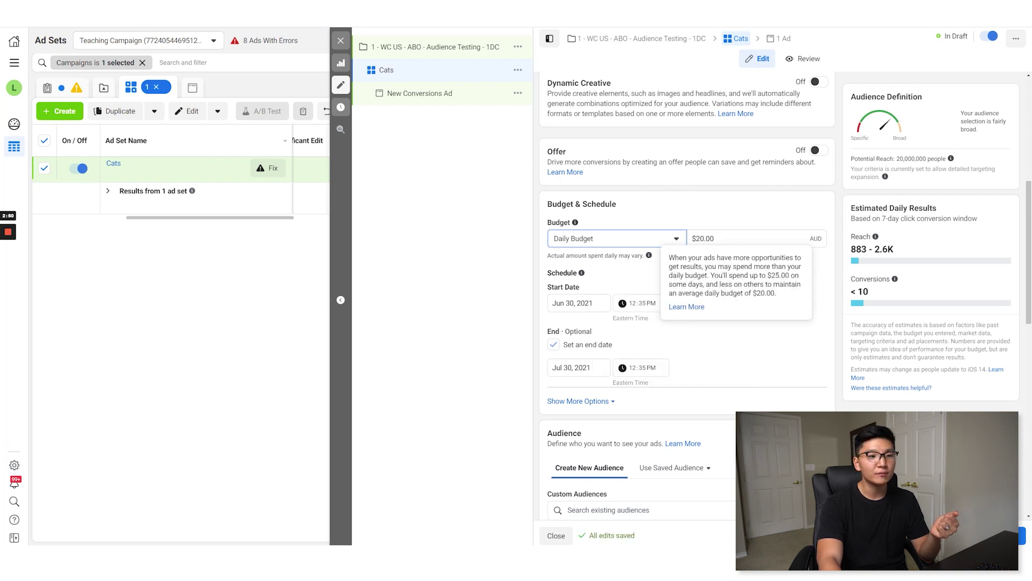
pyautogui.click(786, 240)
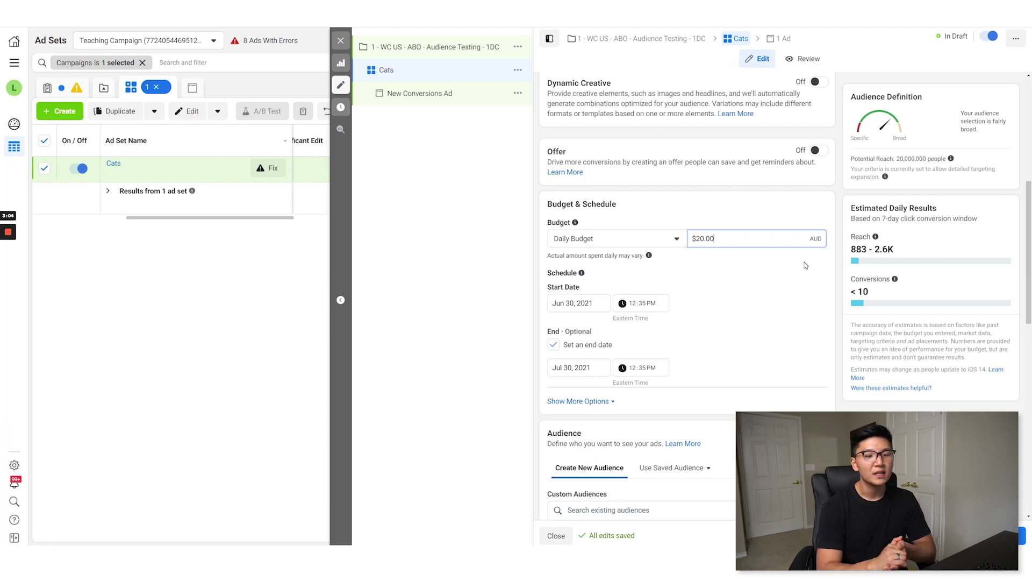
# - Remove the end date and set the start time to 5:00 AM on Jun 30, 2021
pyautogui.scroll(-1, 805, 265)
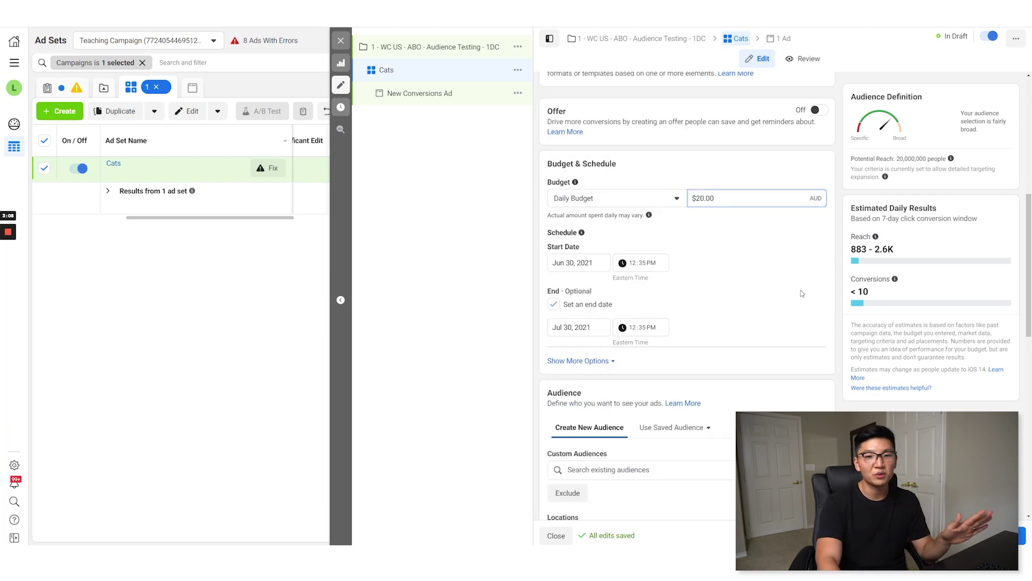
pyautogui.click(591, 304)
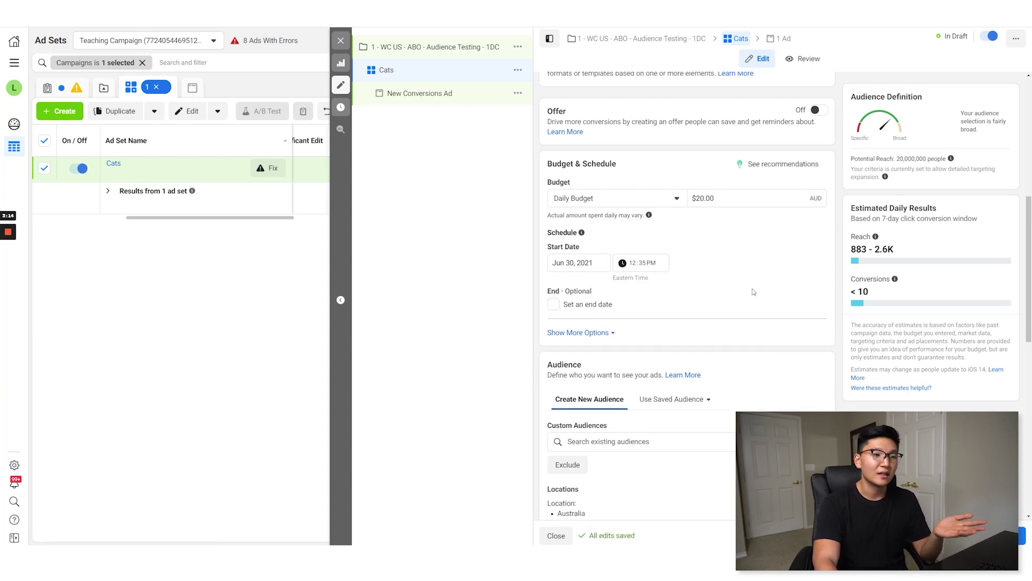
pyautogui.scroll(-1, 724, 297)
pyautogui.hotkey('shift', 'Tab')
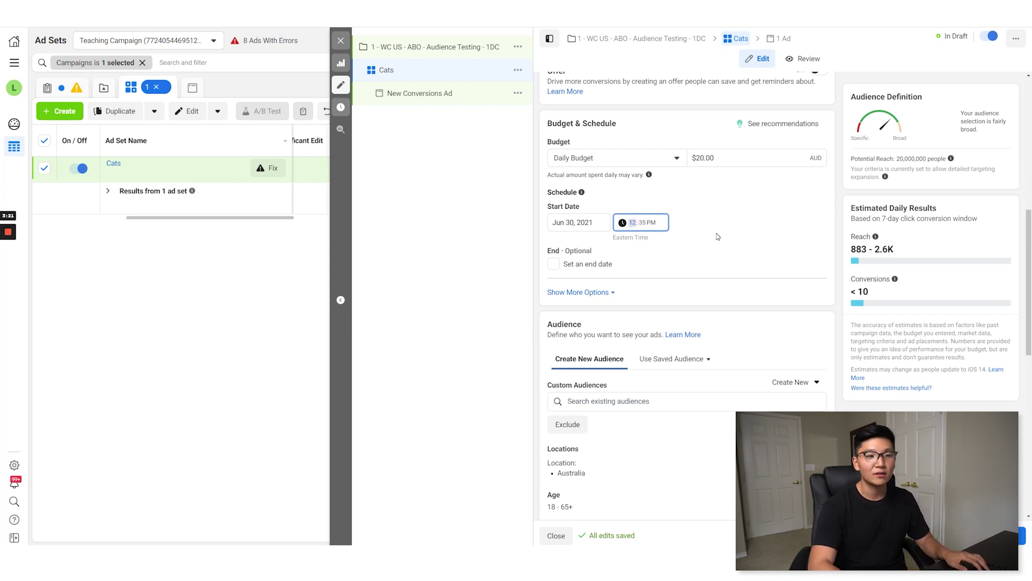
pyautogui.write('500a')
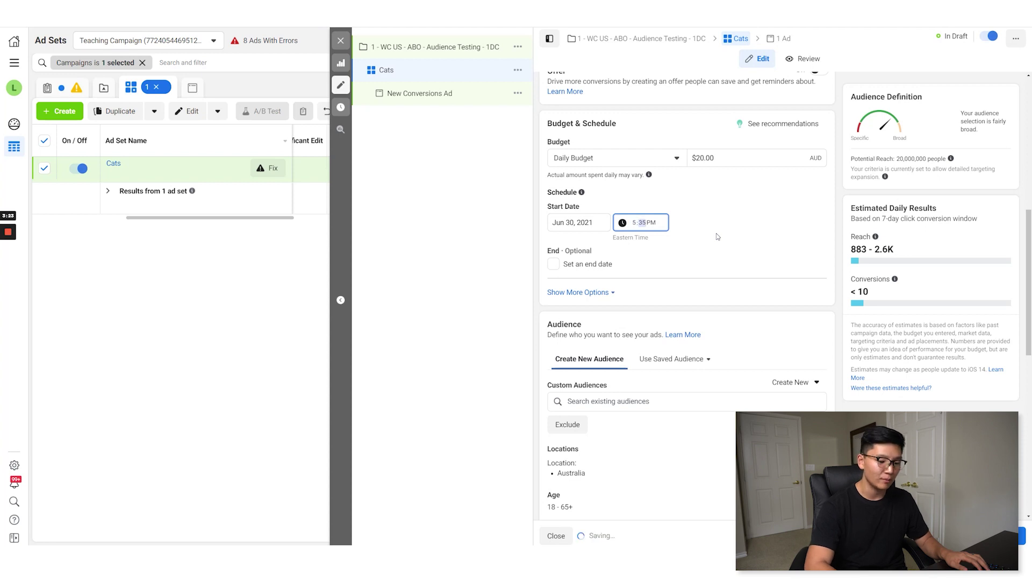
pyautogui.press('Tab')
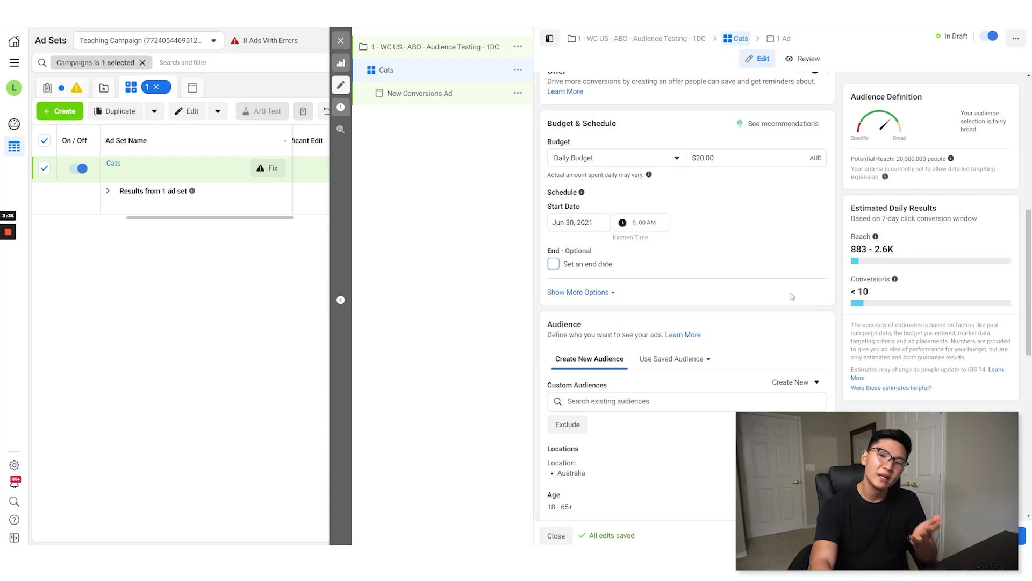
# - Replace Australia with the United States as the only target location, dropping an accidental United Kingdom
pyautogui.scroll(-4, 792, 293)
pyautogui.click(807, 245)
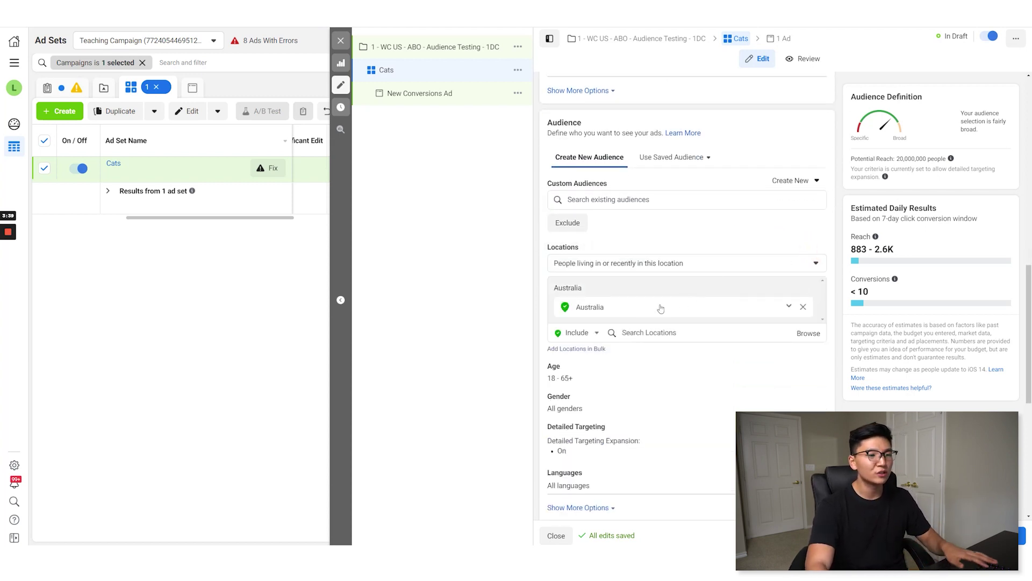
pyautogui.click(701, 333)
pyautogui.write('Unite')
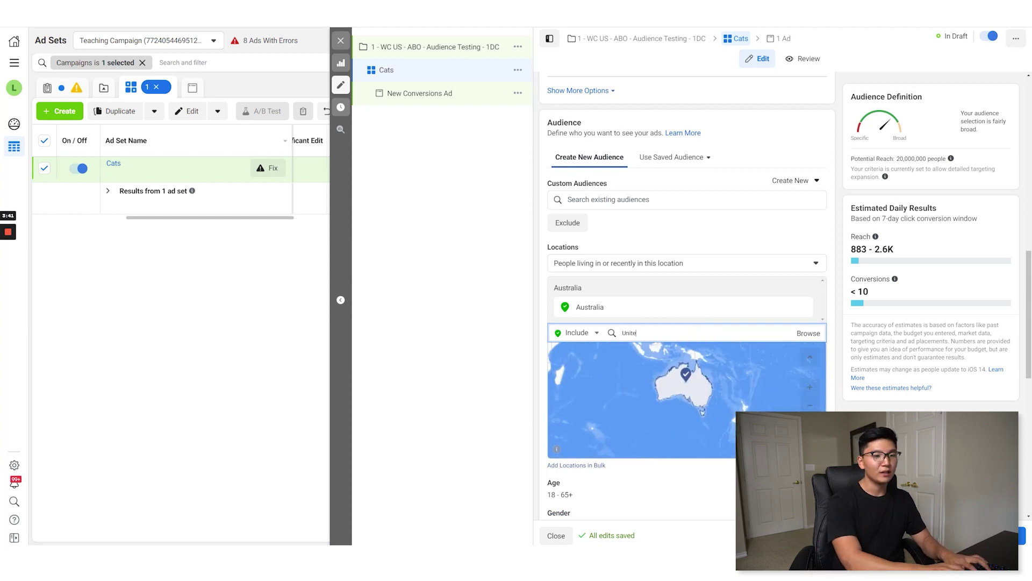
pyautogui.write('d')
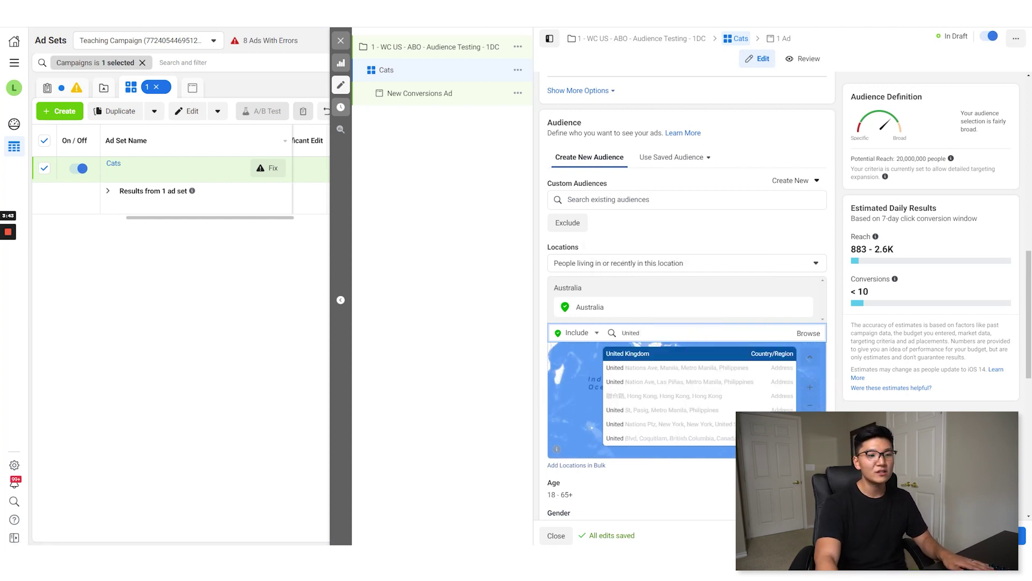
pyautogui.click(684, 354)
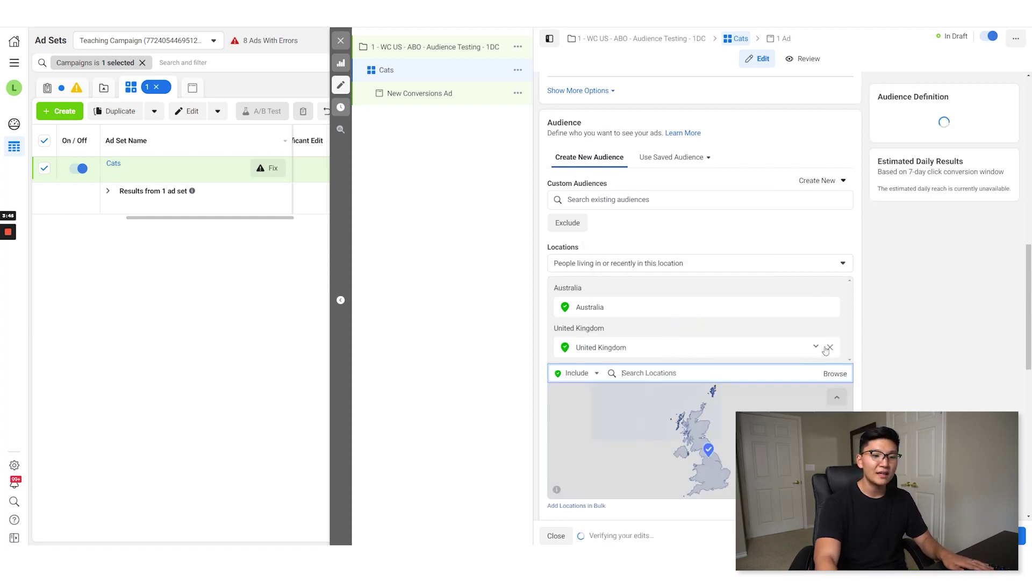
pyautogui.click(805, 347)
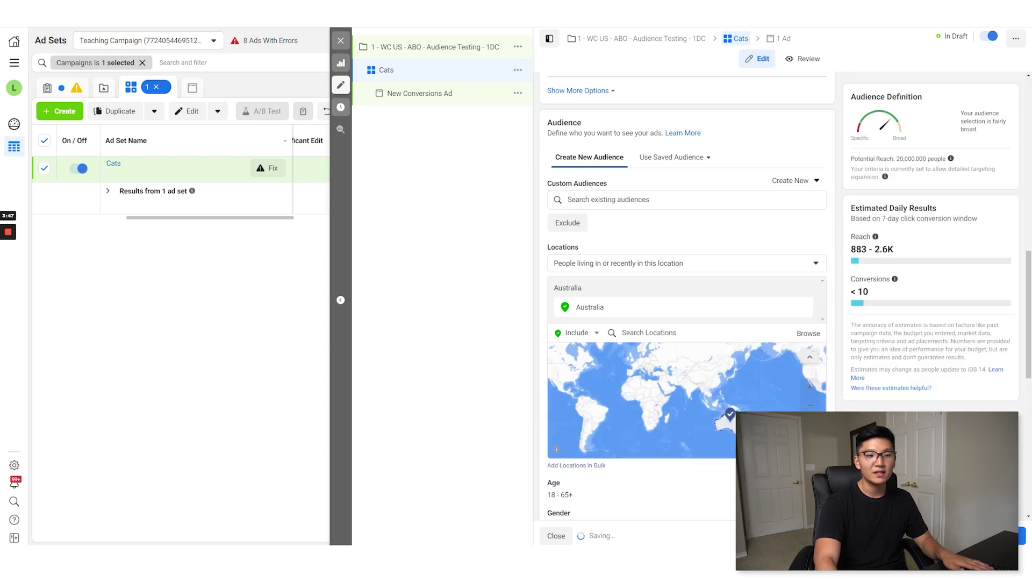
pyautogui.write('united s')
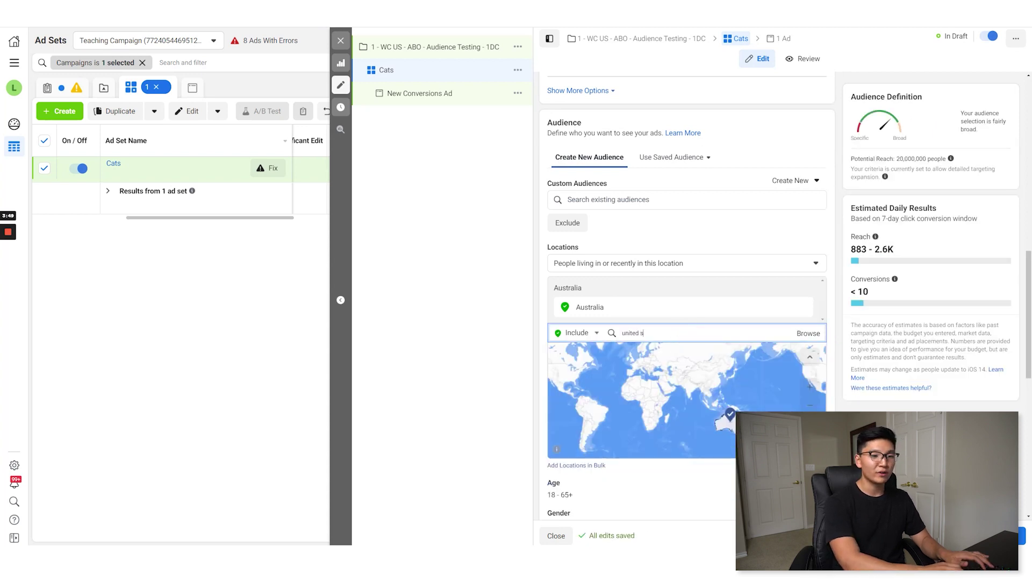
pyautogui.write('tates')
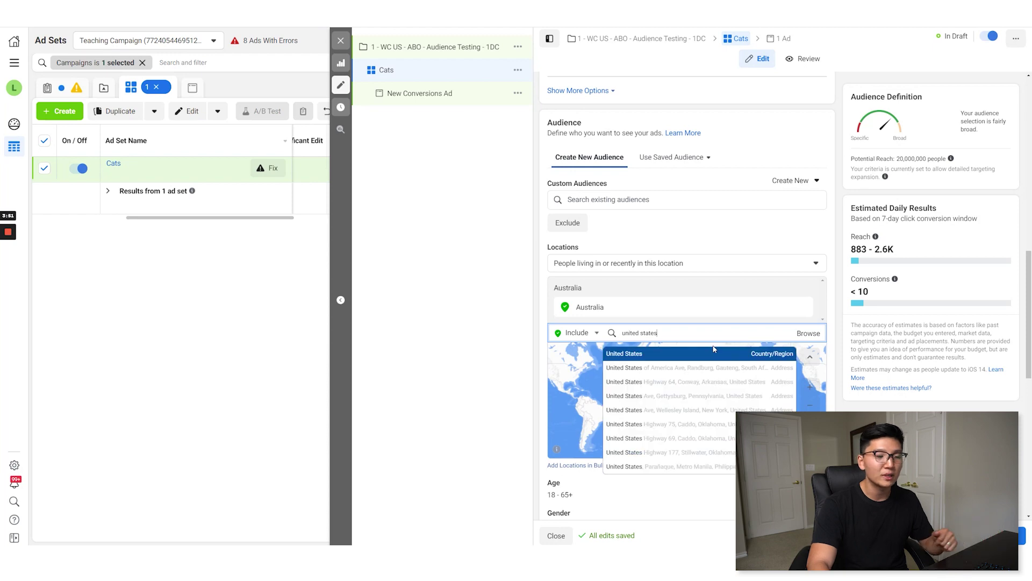
pyautogui.click(706, 356)
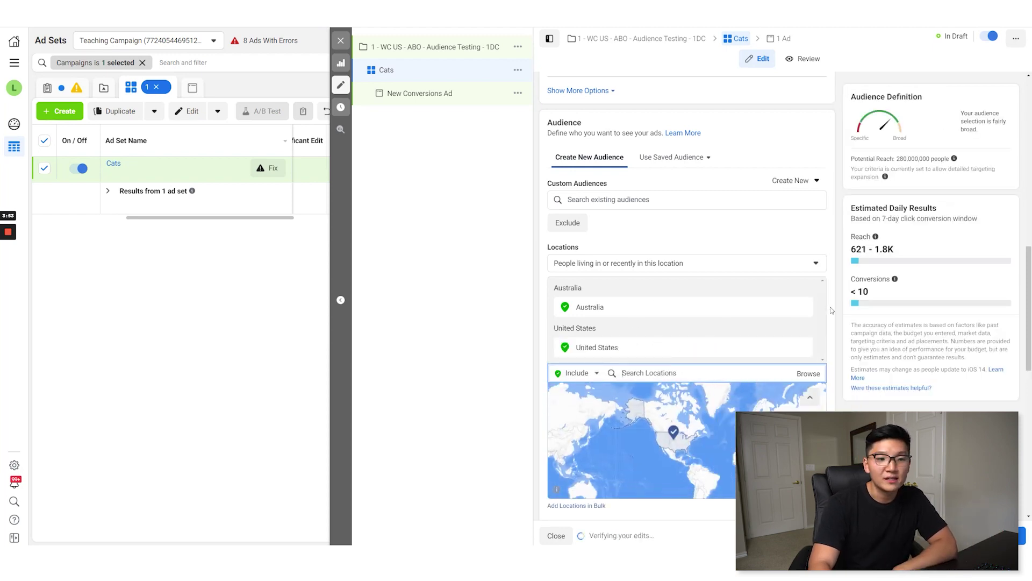
pyautogui.click(803, 309)
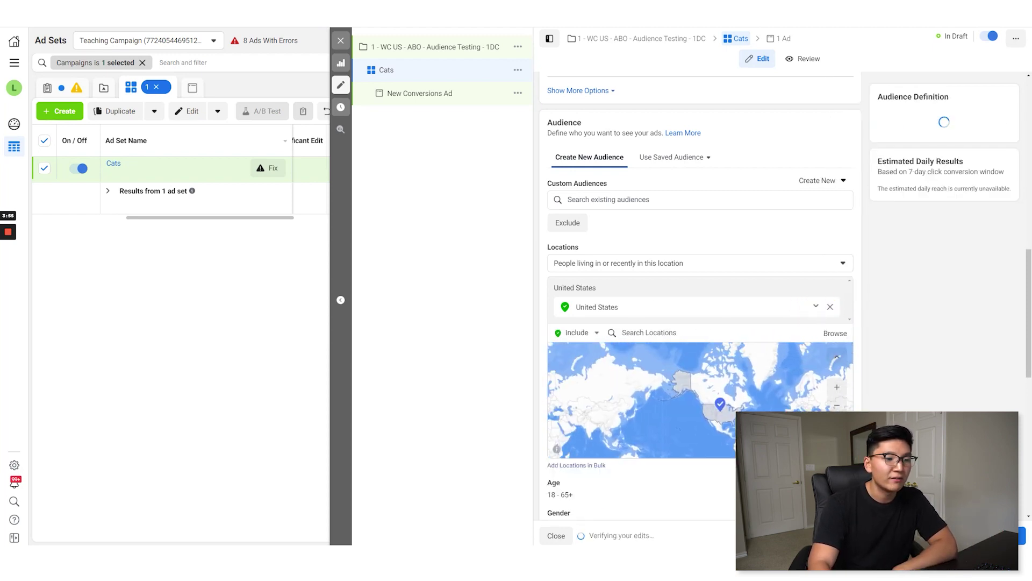
pyautogui.scroll(-3, 798, 392)
pyautogui.scroll(-1, 674, 368)
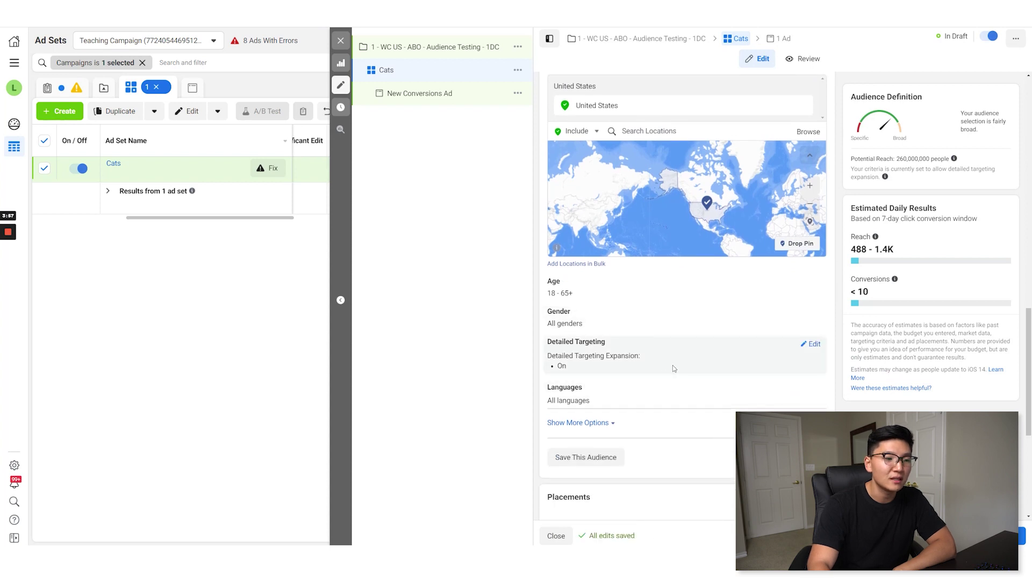
# - Turn off detailed targeting expansion and add the Interests > Pets > Cats interest
pyautogui.click(816, 344)
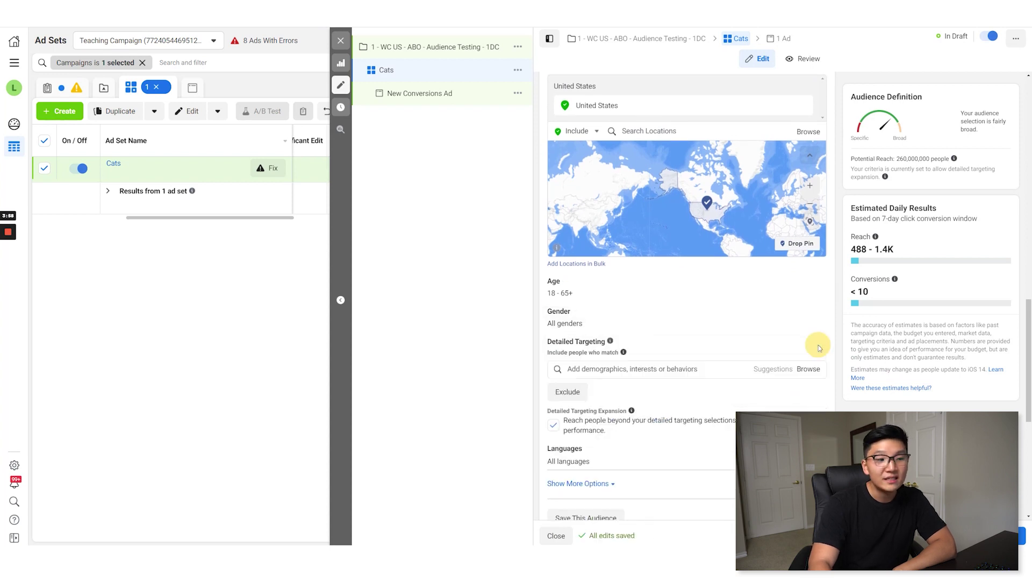
pyautogui.click(552, 425)
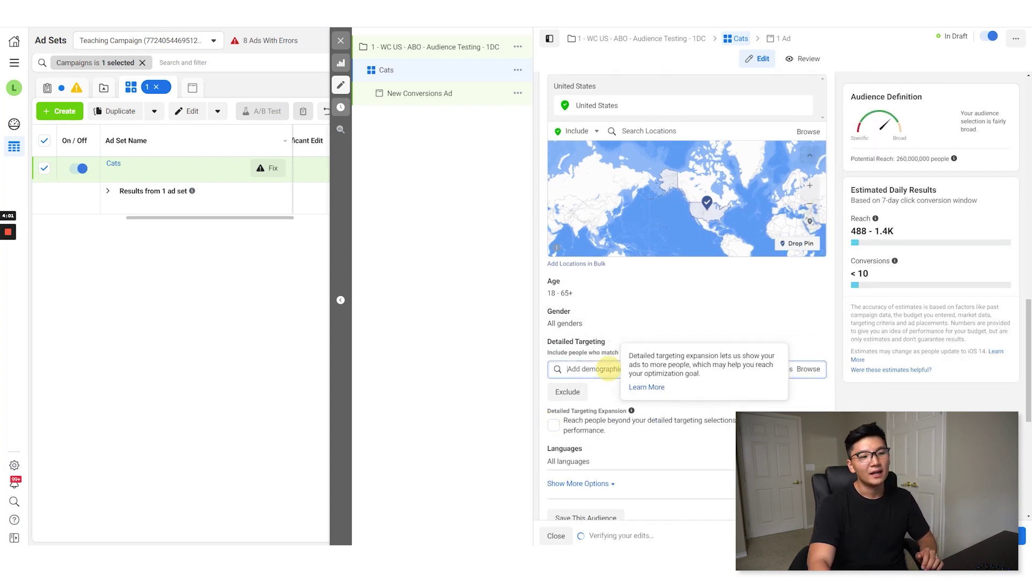
pyautogui.click(605, 369)
pyautogui.moveTo(623, 355)
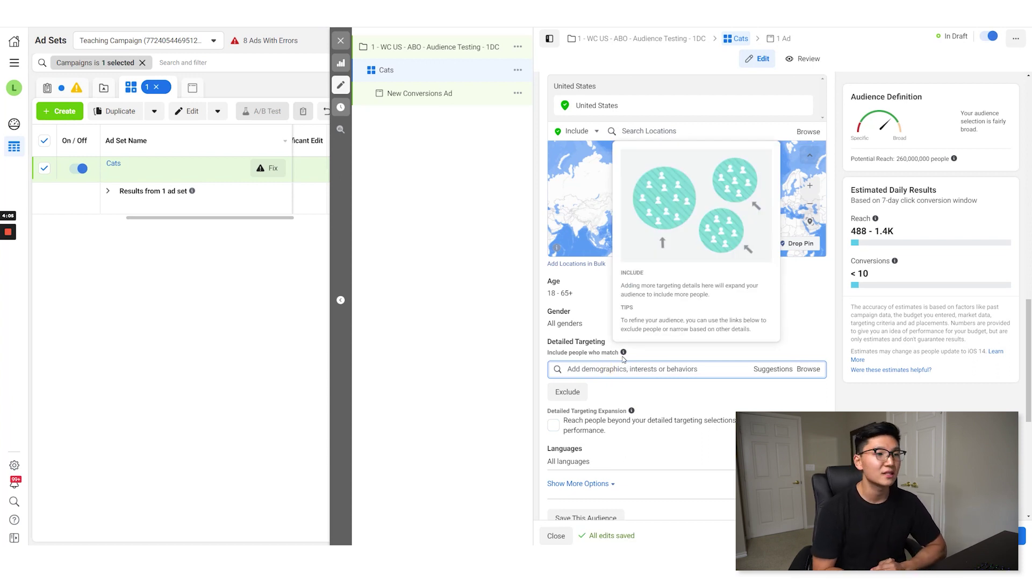
pyautogui.write('Cats')
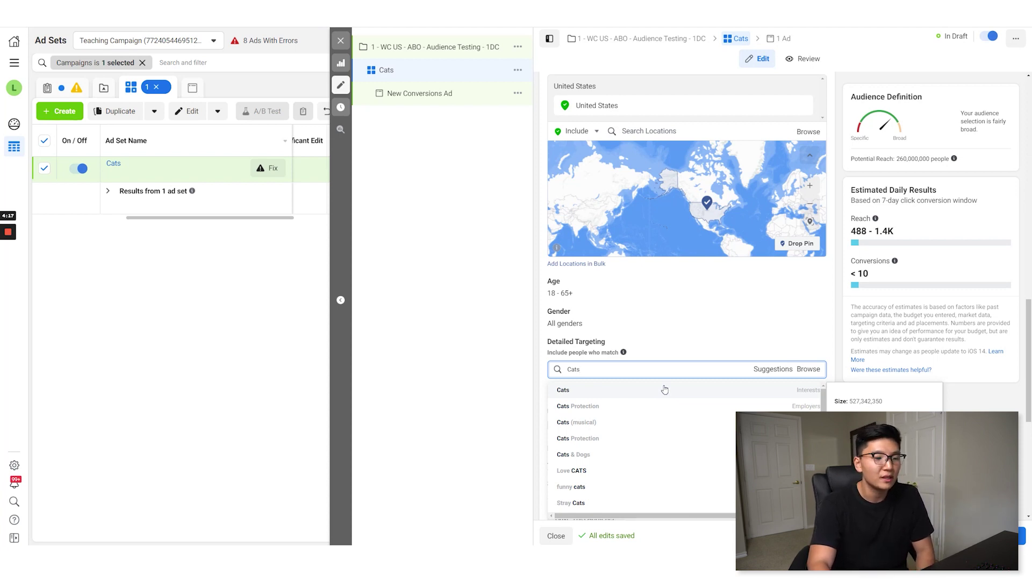
pyautogui.click(665, 388)
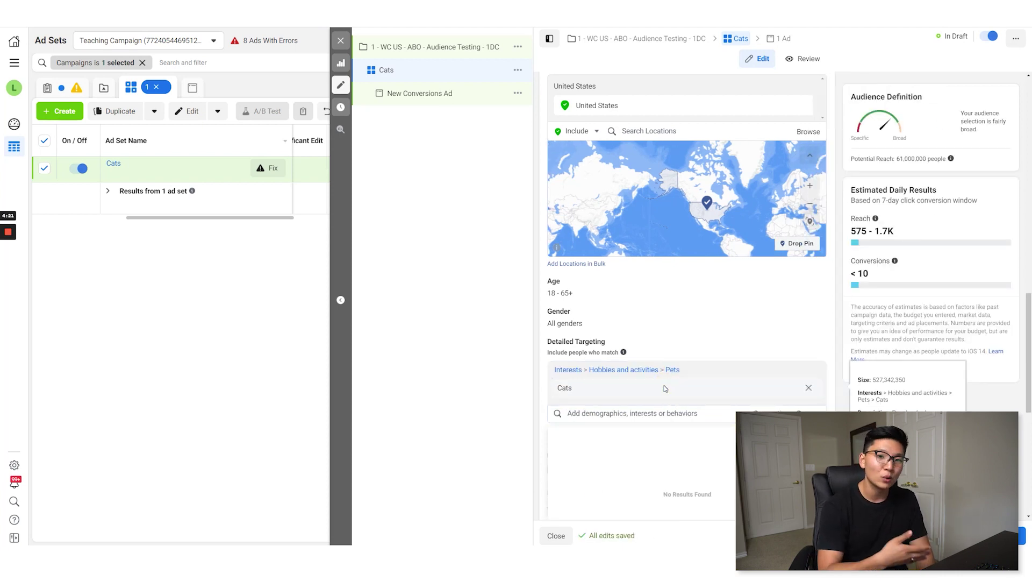
pyautogui.scroll(-2, 699, 392)
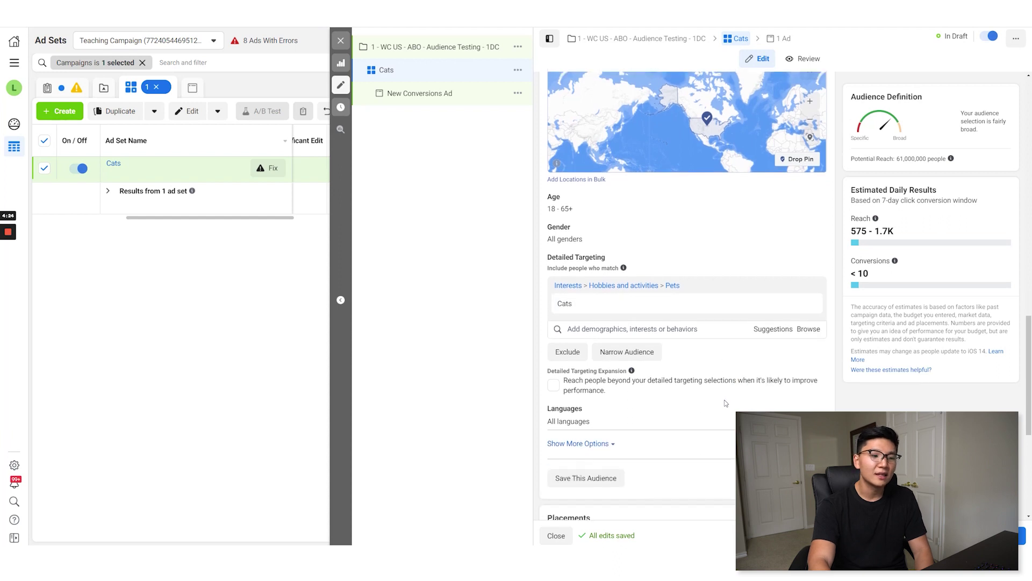
pyautogui.scroll(-4, 725, 403)
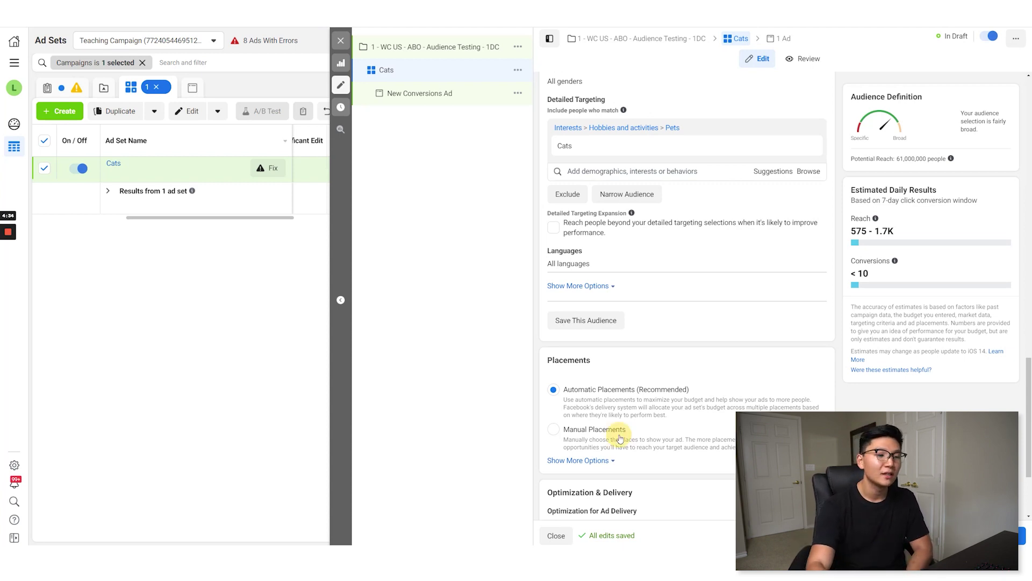
# - Switch to Manual Placements and exclude the Audience Network and Messenger platforms
pyautogui.click(619, 437)
pyautogui.scroll(-3, 550, 252)
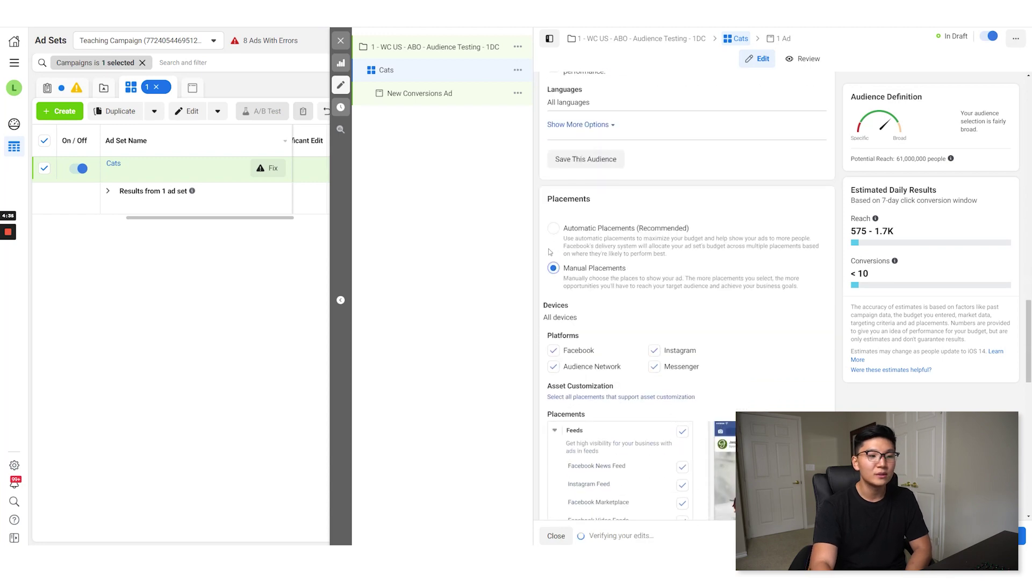
pyautogui.click(553, 366)
pyautogui.click(654, 366)
# - Uncheck every remaining placement except Facebook News Feed and Instagram Feed
pyautogui.scroll(-3, 654, 366)
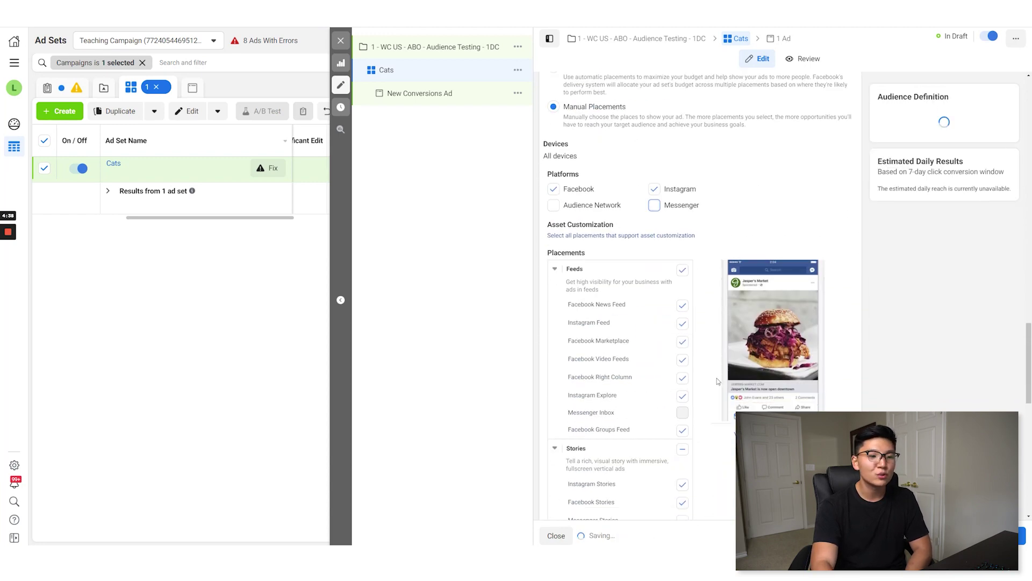
pyautogui.click(682, 341)
pyautogui.click(682, 360)
pyautogui.click(682, 377)
pyautogui.click(682, 396)
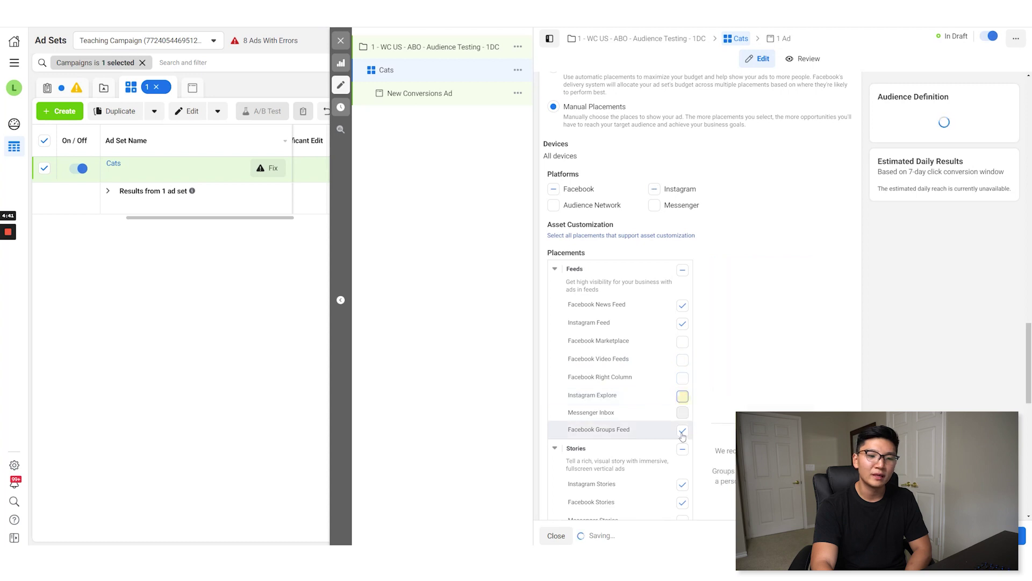
pyautogui.click(682, 430)
pyautogui.scroll(-2, 682, 424)
pyautogui.click(683, 370)
pyautogui.click(683, 390)
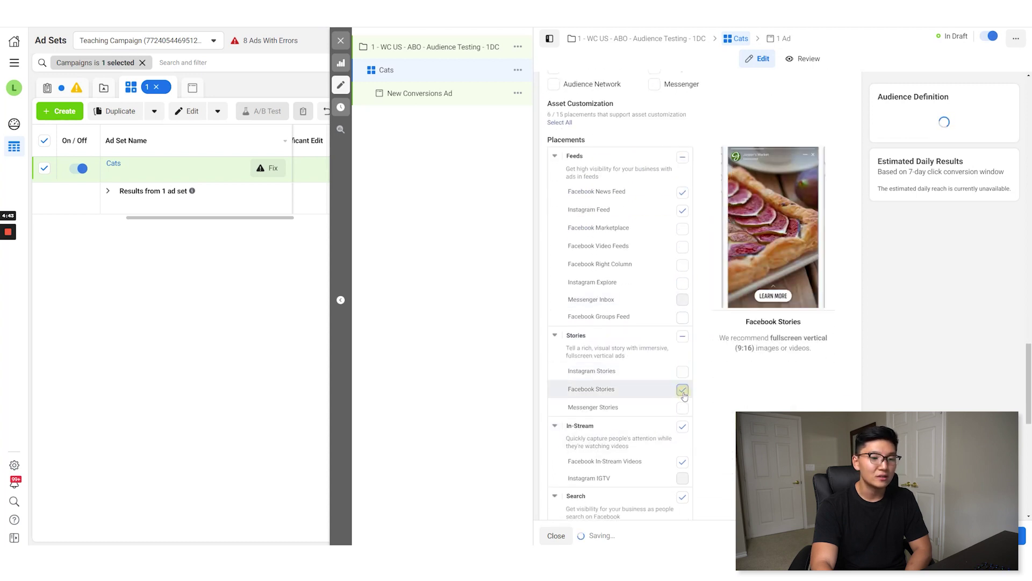
pyautogui.click(682, 461)
pyautogui.scroll(-3, 684, 430)
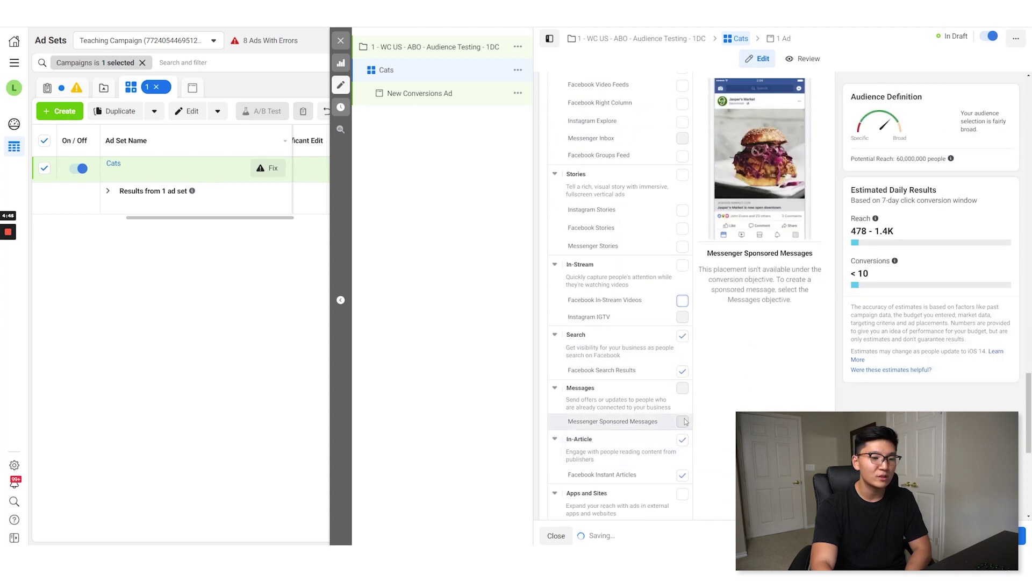
pyautogui.click(682, 335)
pyautogui.click(681, 440)
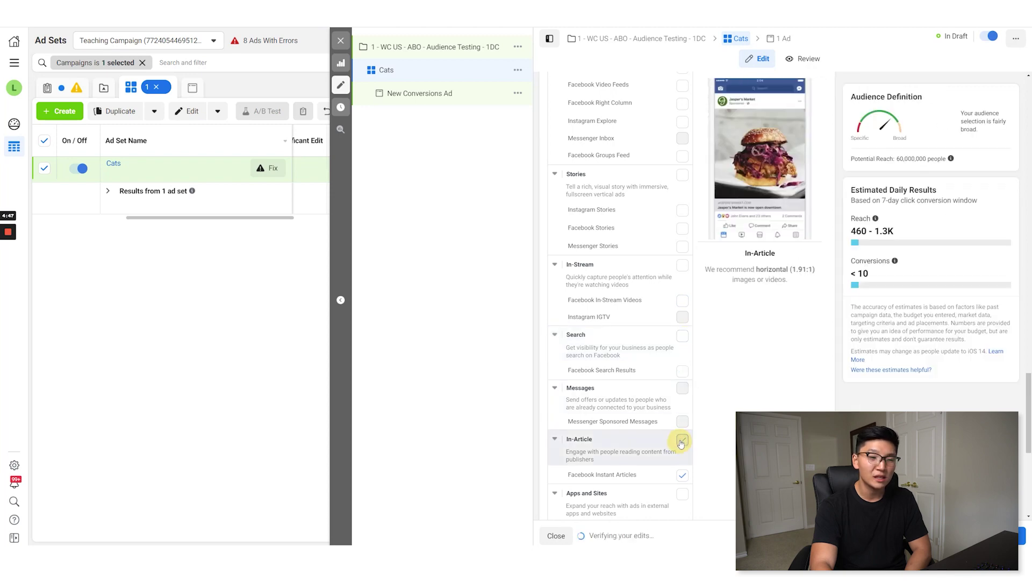
pyautogui.scroll(-5, 681, 440)
pyautogui.scroll(10, 594, 320)
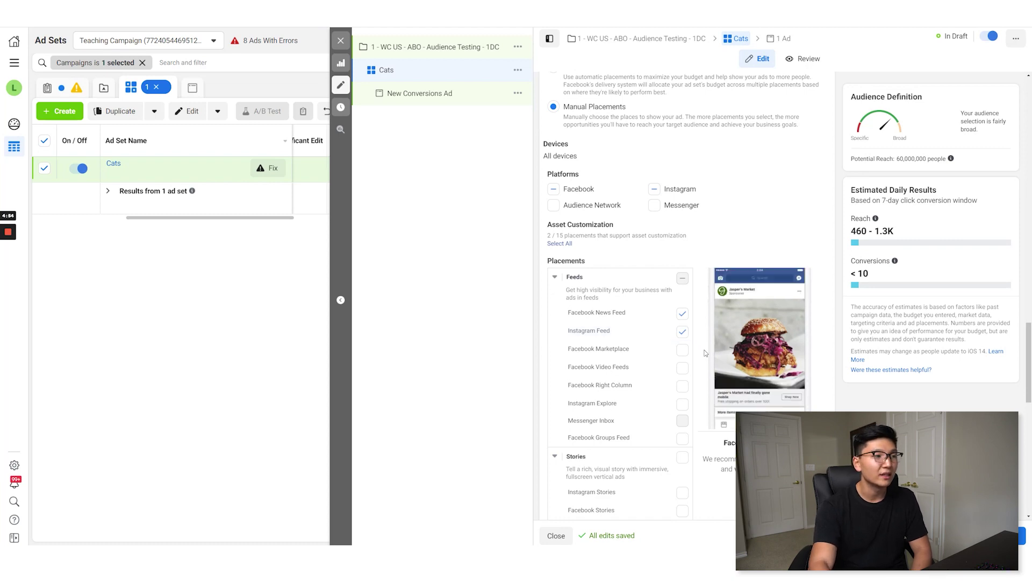
pyautogui.scroll(-10, 706, 353)
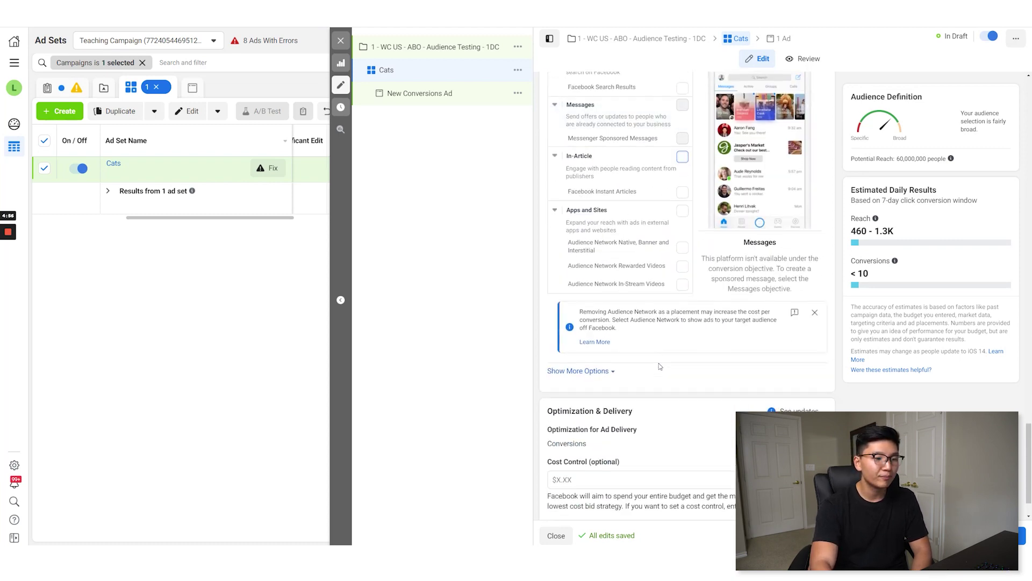
pyautogui.scroll(-1, 660, 366)
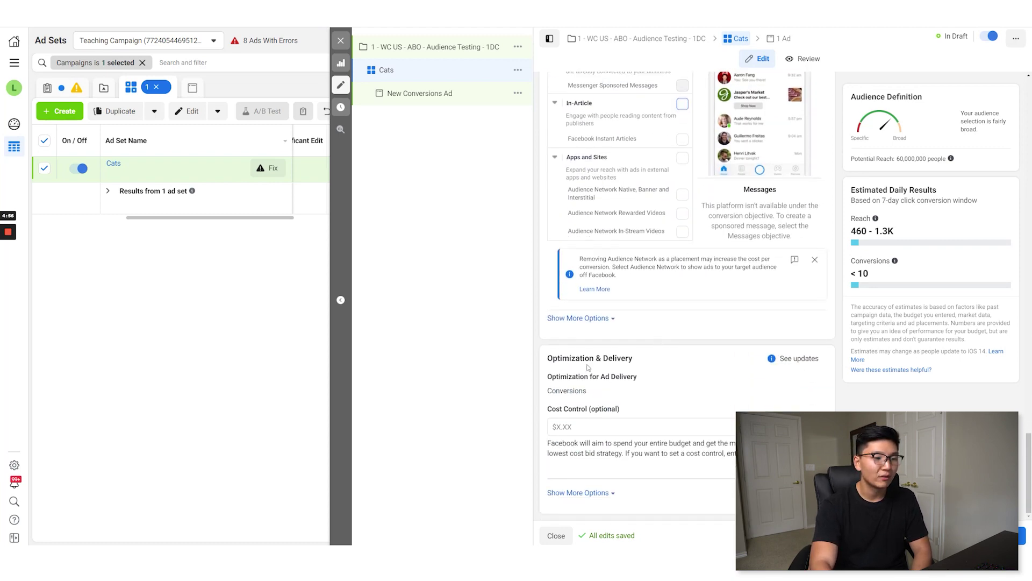
# - Change the ad set's attribution setting to 1-day click under Show More Options
pyautogui.click(589, 492)
pyautogui.scroll(-2, 589, 492)
pyautogui.moveTo(610, 434)
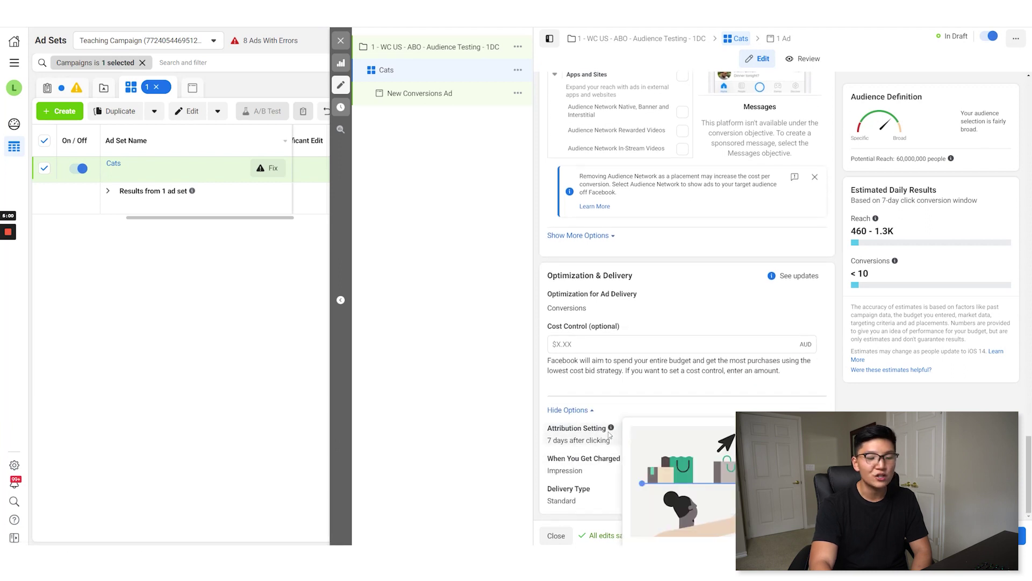
pyautogui.click(577, 440)
pyautogui.click(586, 442)
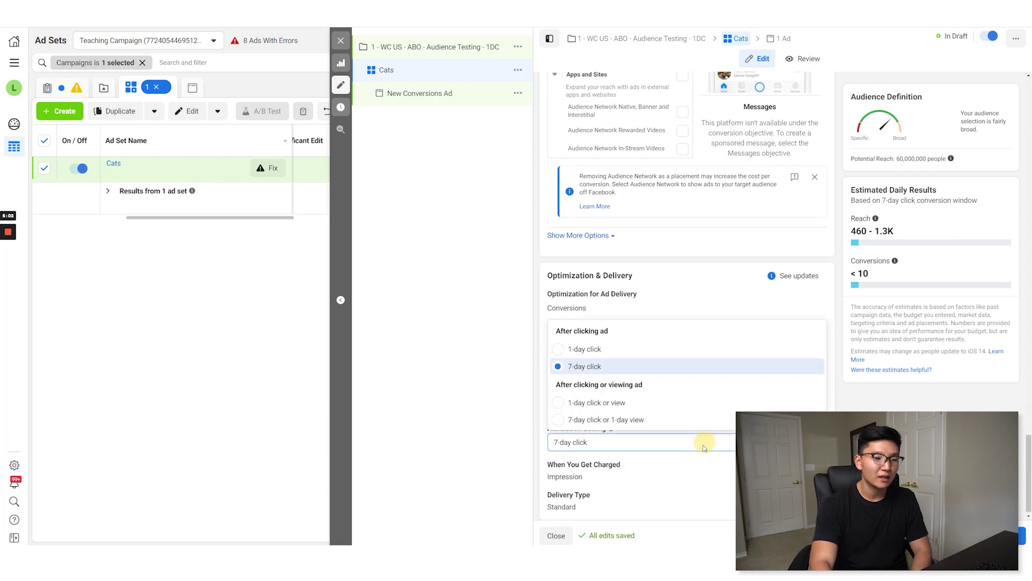
pyautogui.click(584, 348)
pyautogui.scroll(5, 618, 322)
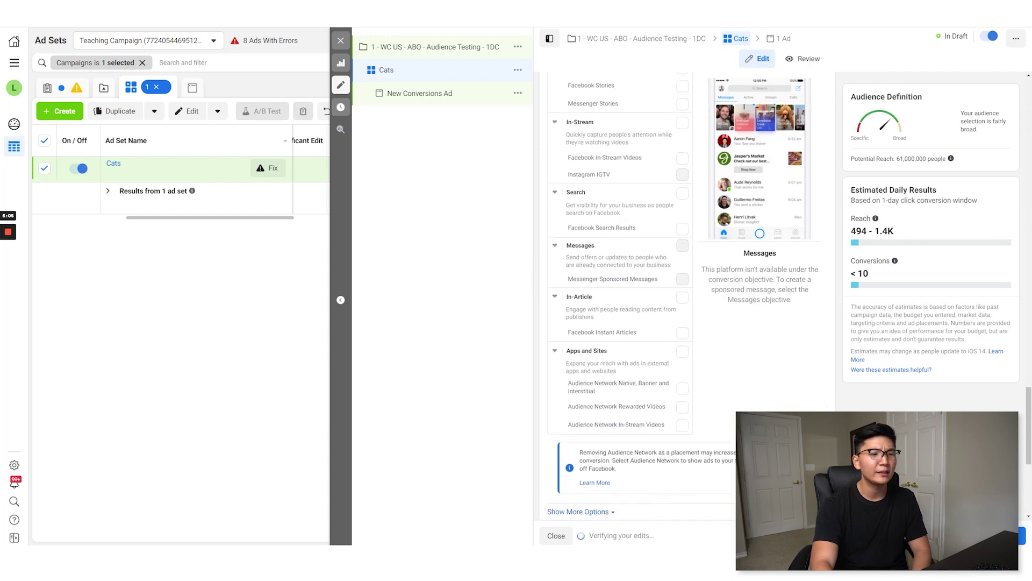
pyautogui.scroll(10, 772, 349)
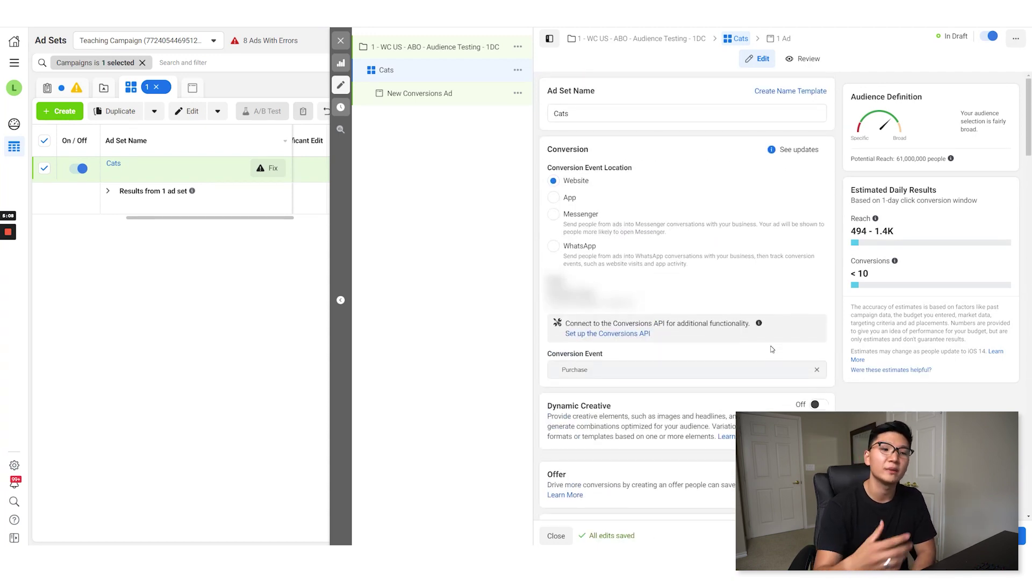
pyautogui.scroll(-5, 772, 349)
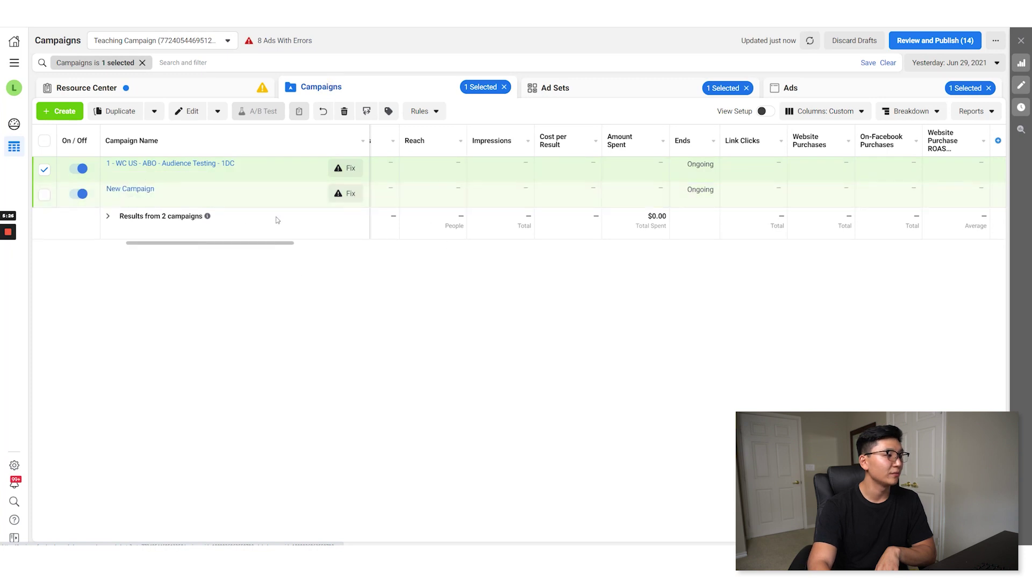
# - Create a Conversions campaign named '1 - WC US - CBO - Prospecting Campaign - Interests - 1DC'
pyautogui.click(67, 111)
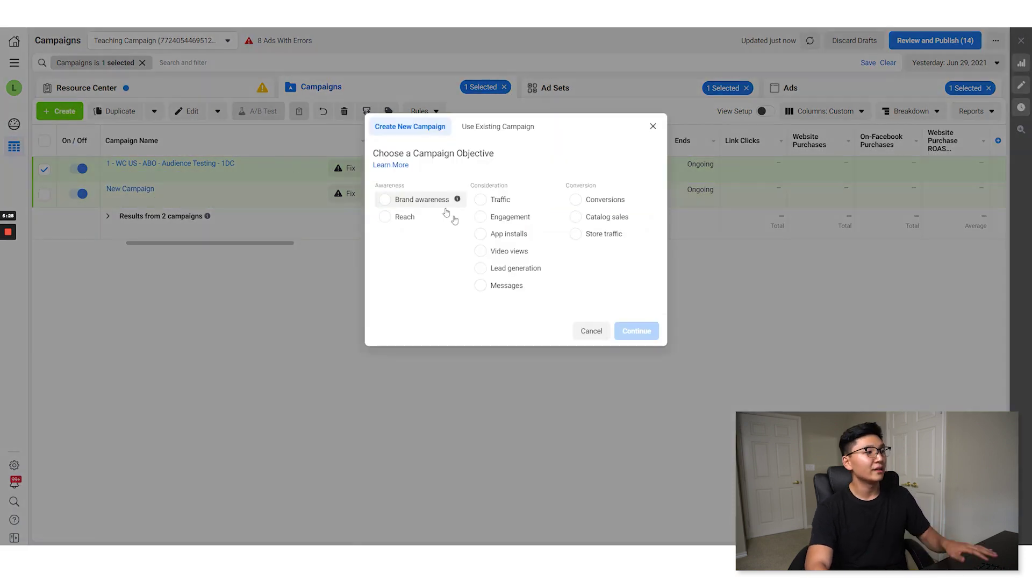
pyautogui.click(602, 208)
pyautogui.click(541, 378)
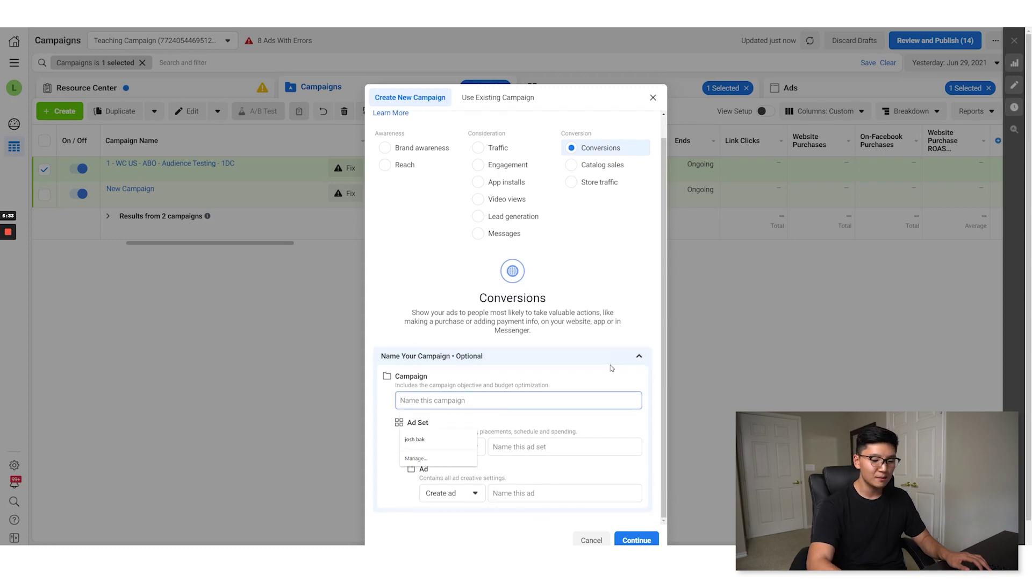
pyautogui.write('1-')
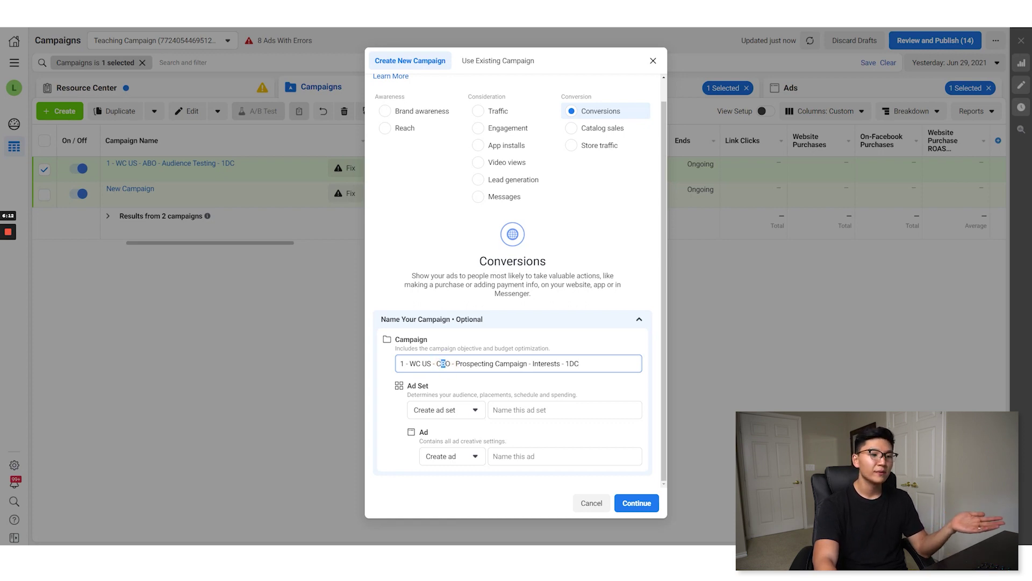
pyautogui.moveTo(456, 364); pyautogui.dragTo(525, 366)
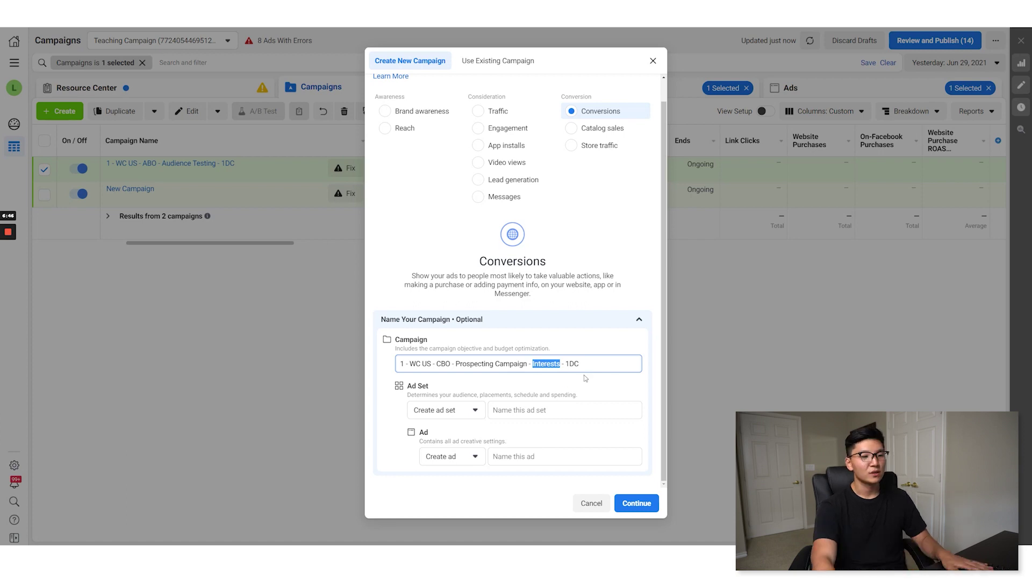
pyautogui.click(574, 363)
pyautogui.click(637, 503)
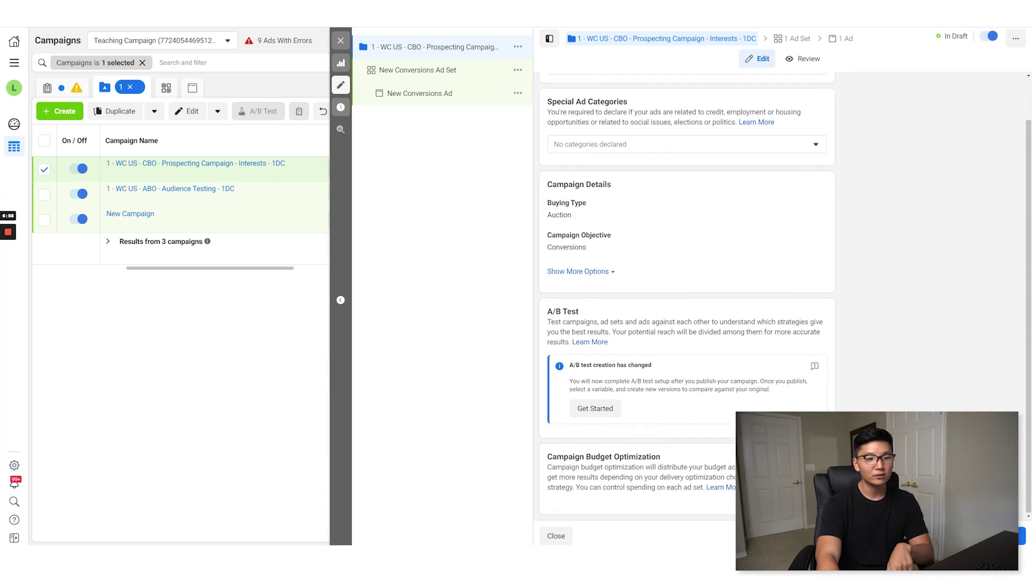
# - Set the Campaign Budget Optimization budget to $100.00 daily, then open the New Conversions Ad Set
pyautogui.moveTo(548, 456); pyautogui.dragTo(662, 456)
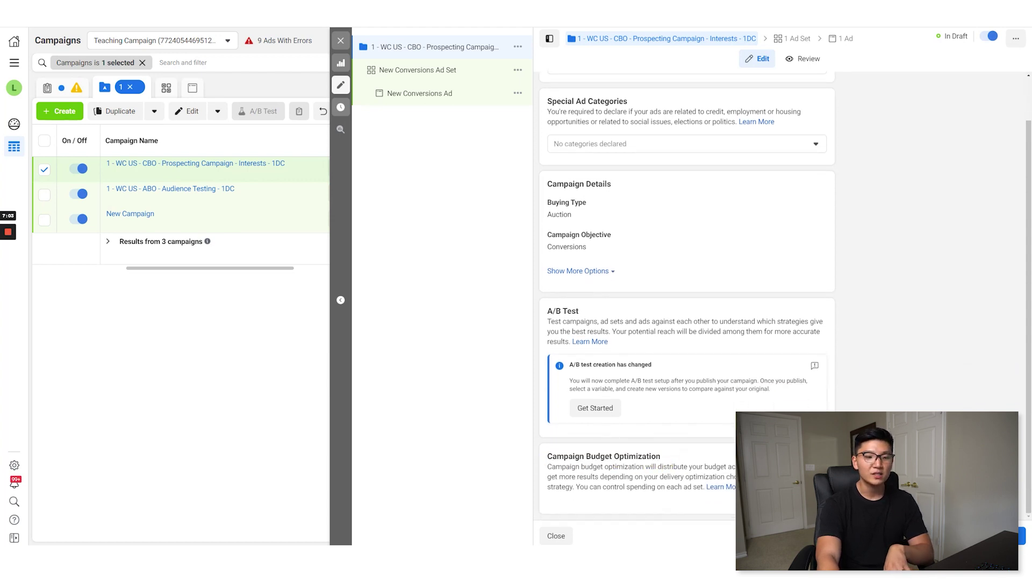
pyautogui.scroll(-1, 634, 430)
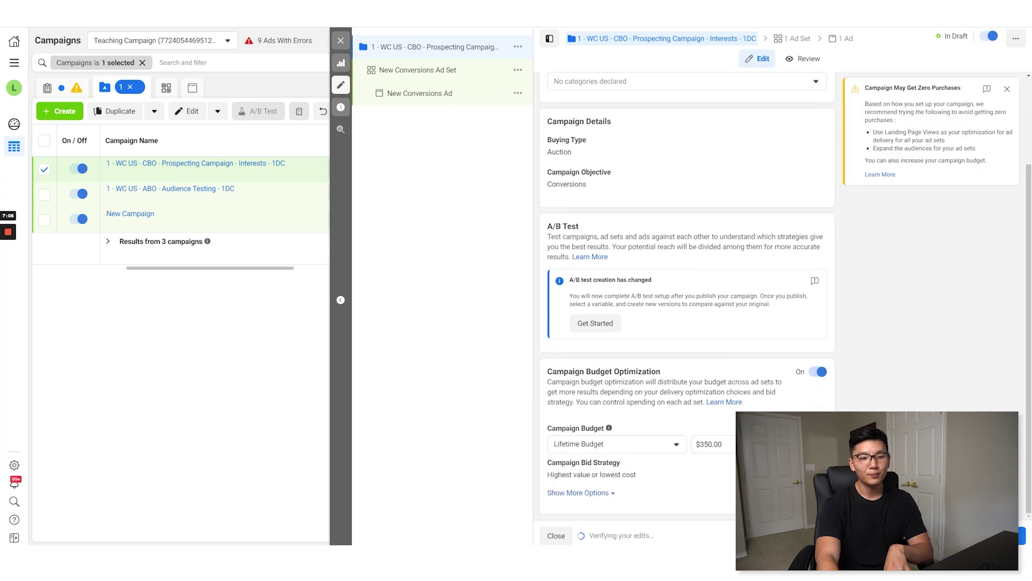
pyautogui.click(632, 451)
pyautogui.click(619, 466)
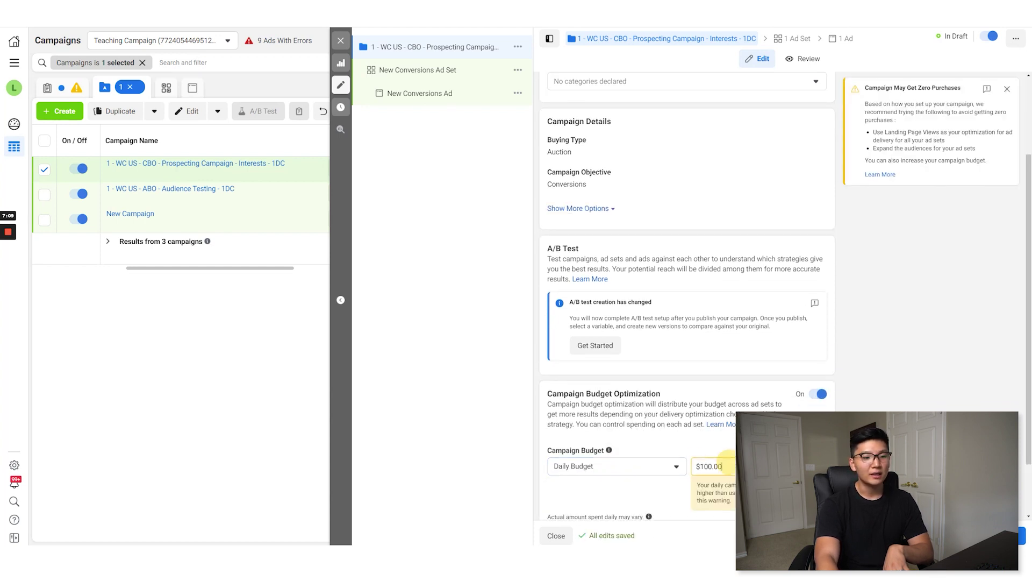
pyautogui.scroll(-1, 687, 295)
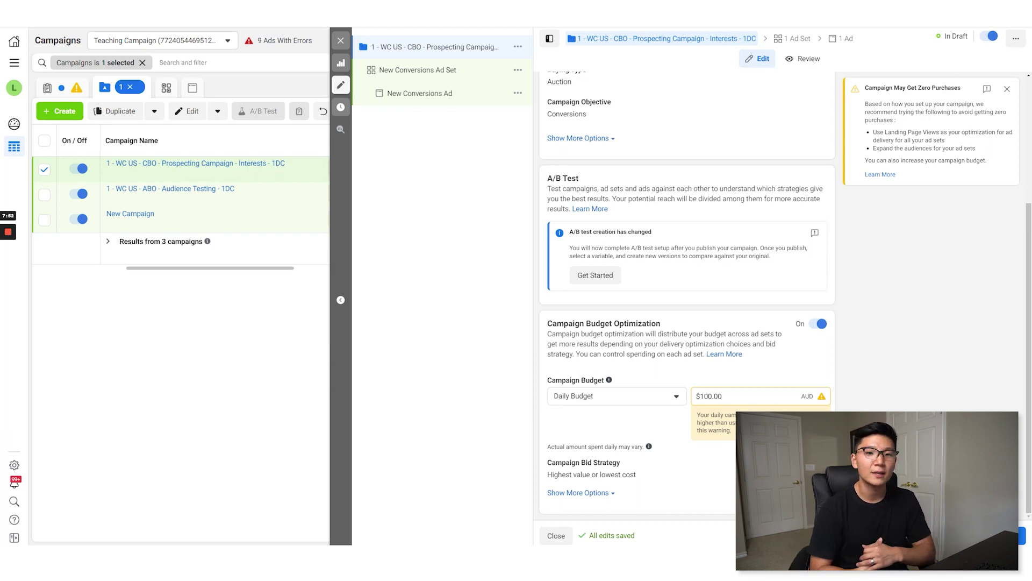
pyautogui.click(1020, 539)
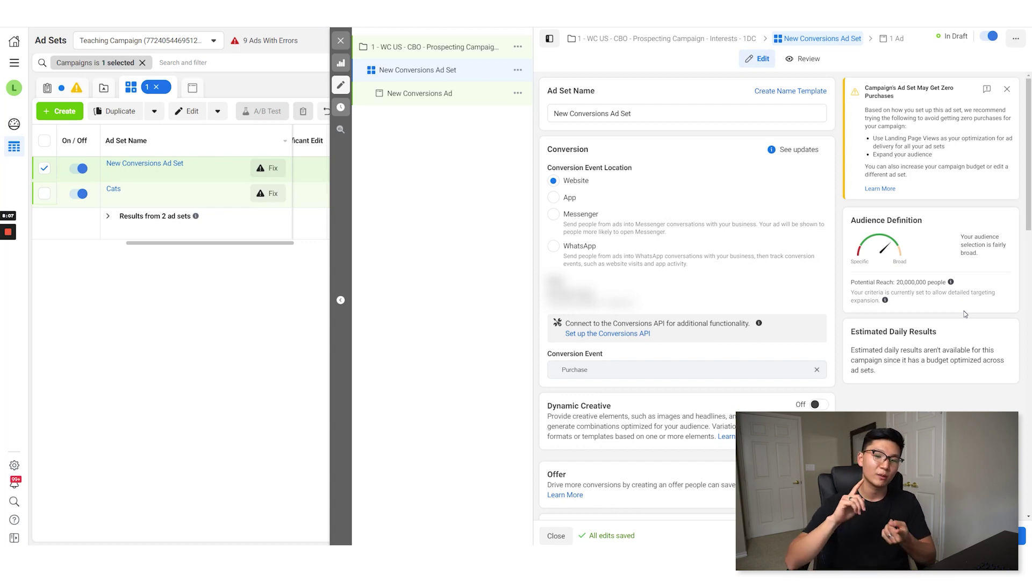
# - Scroll down the New Conversions Ad Set form to the Placements section
pyautogui.scroll(-5, 884, 315)
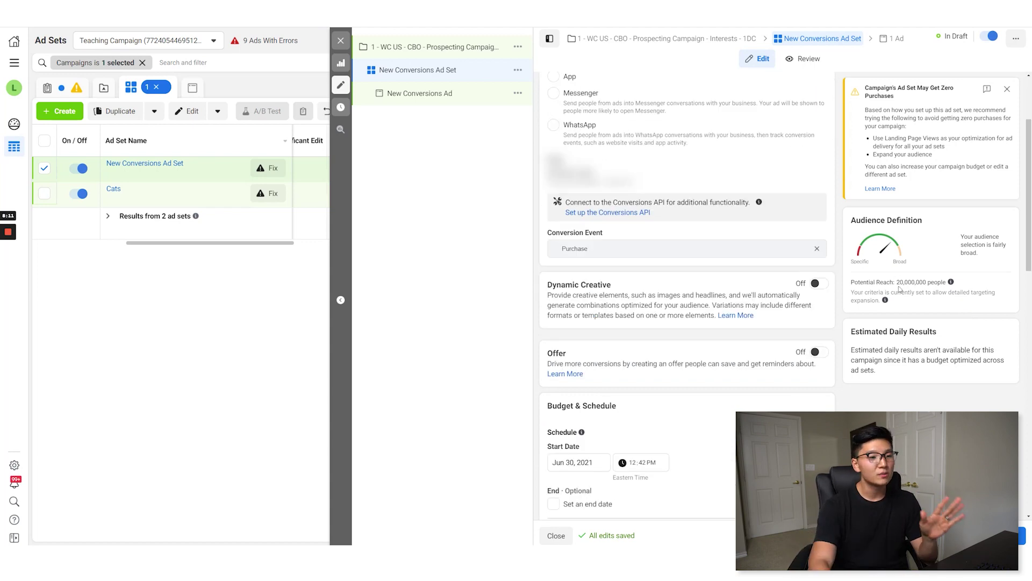
pyautogui.scroll(-7, 884, 316)
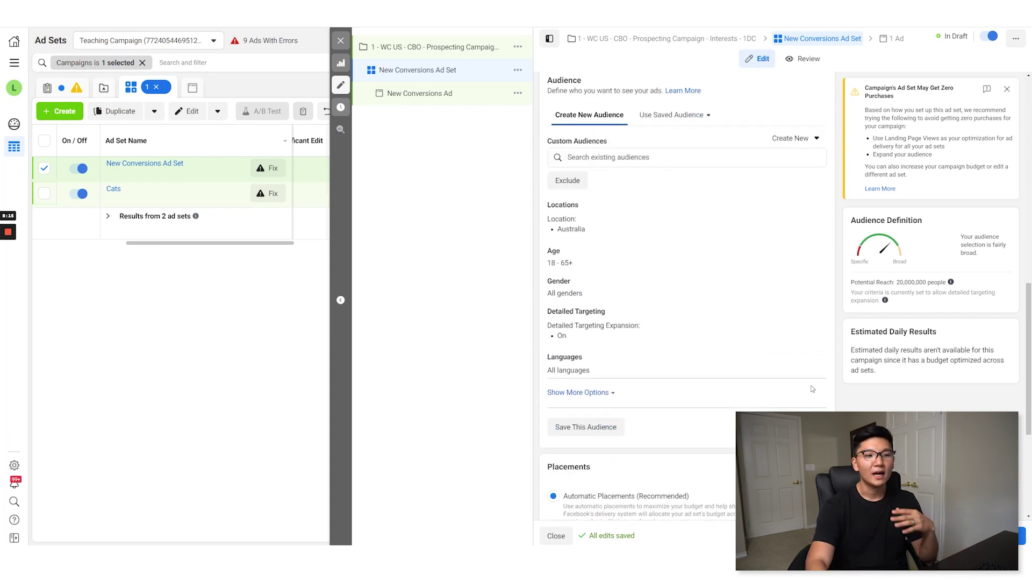
pyautogui.scroll(-2, 689, 293)
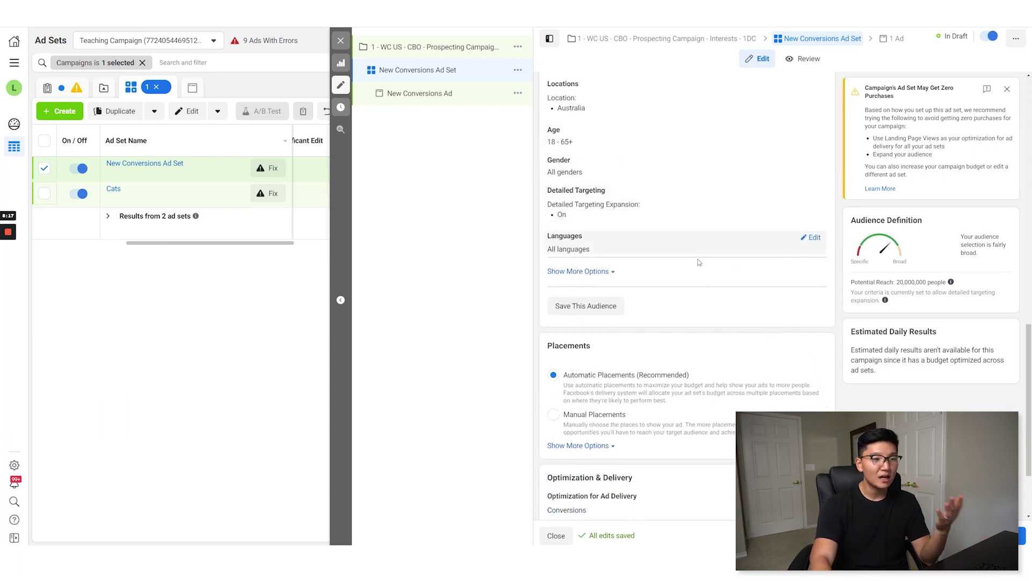
pyautogui.scroll(-2, 700, 314)
pyautogui.scroll(-1, 701, 313)
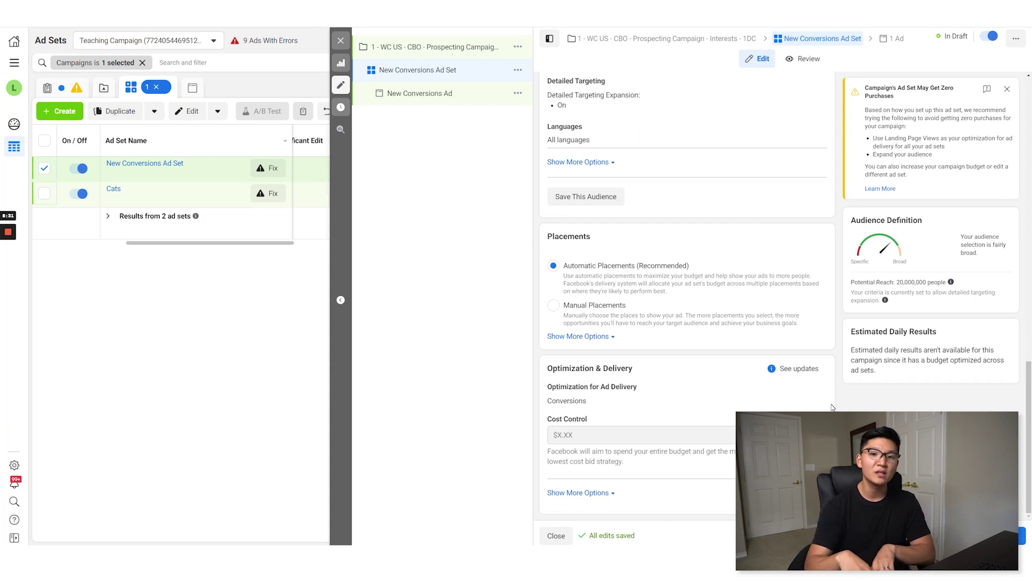
# - Choose manual placements and exclude the Audience Network and Messenger platforms
pyautogui.click(633, 305)
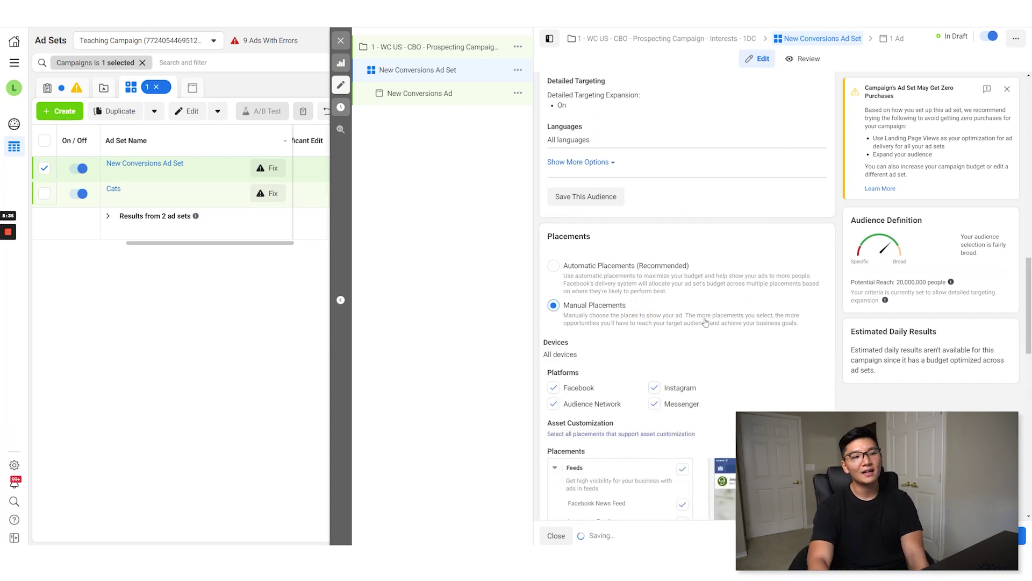
pyautogui.scroll(-2, 628, 311)
pyautogui.click(553, 283)
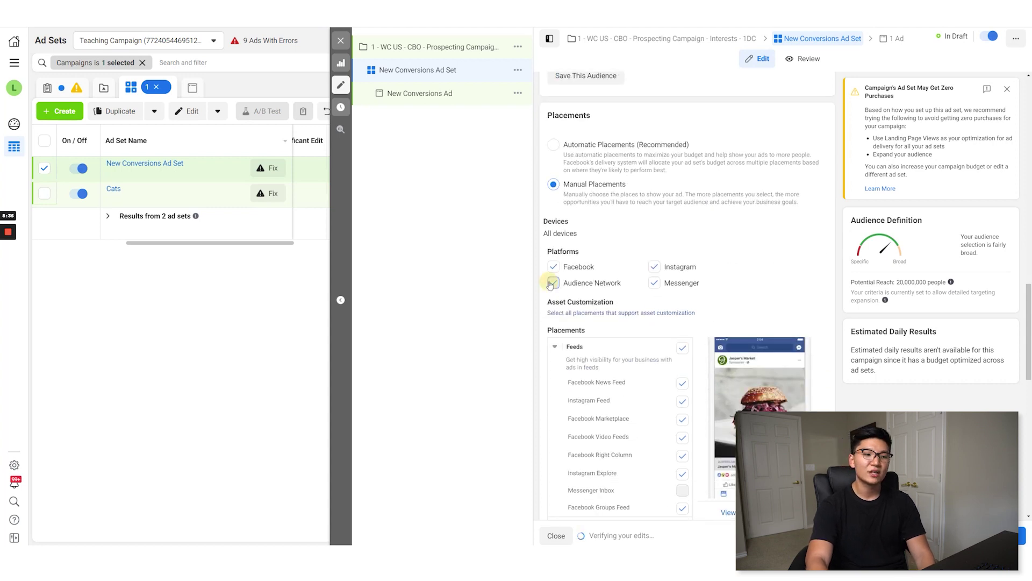
pyautogui.click(654, 283)
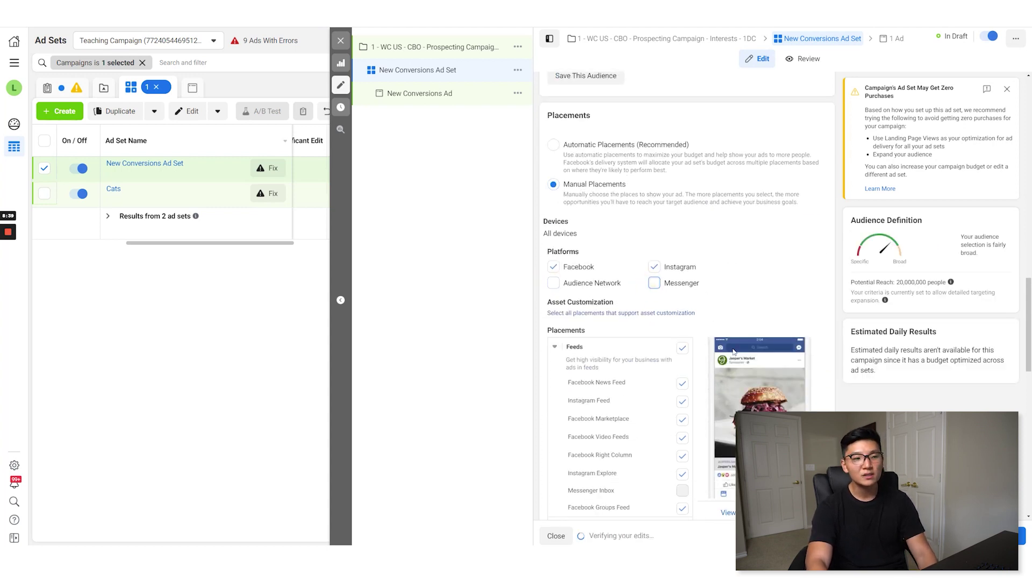
# - Uncheck every placement except Facebook News Feed and Instagram Feed, including Stories, In-Stream, Search and In-Article
pyautogui.scroll(-2, 670, 291)
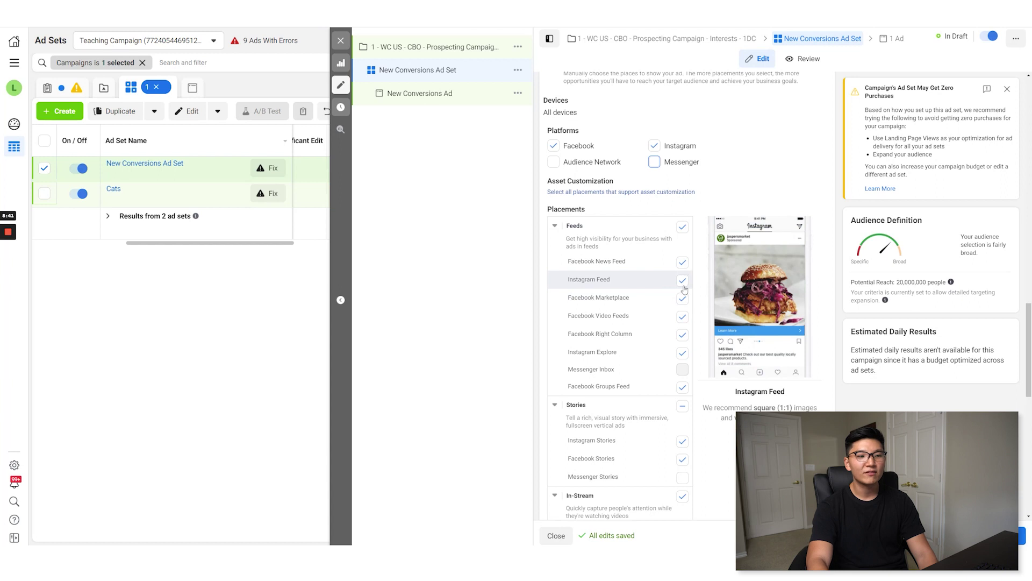
pyautogui.click(682, 299)
pyautogui.click(682, 316)
pyautogui.click(682, 335)
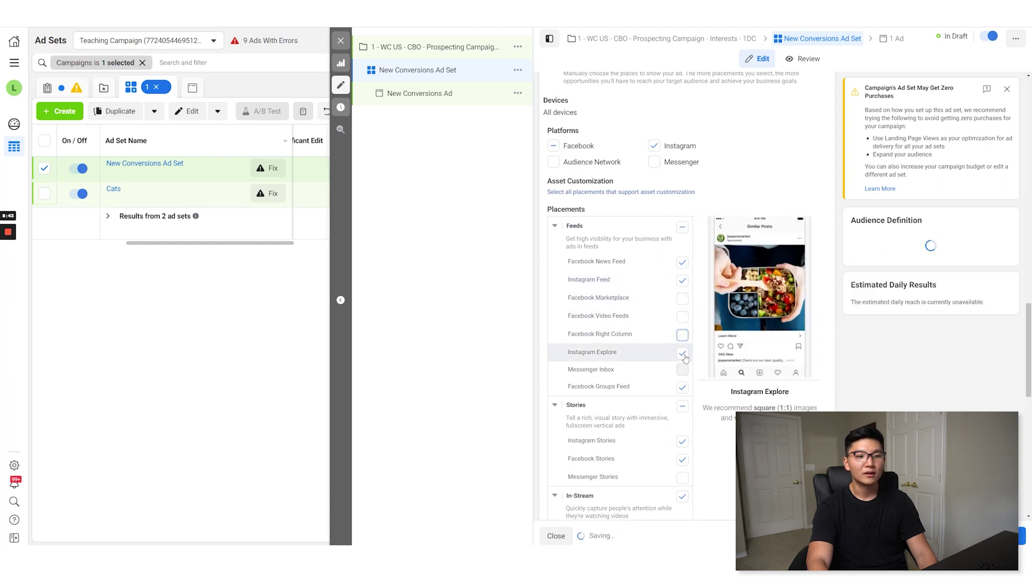
pyautogui.click(682, 352)
pyautogui.click(682, 387)
pyautogui.click(682, 406)
pyautogui.scroll(-5, 682, 323)
pyautogui.click(682, 222)
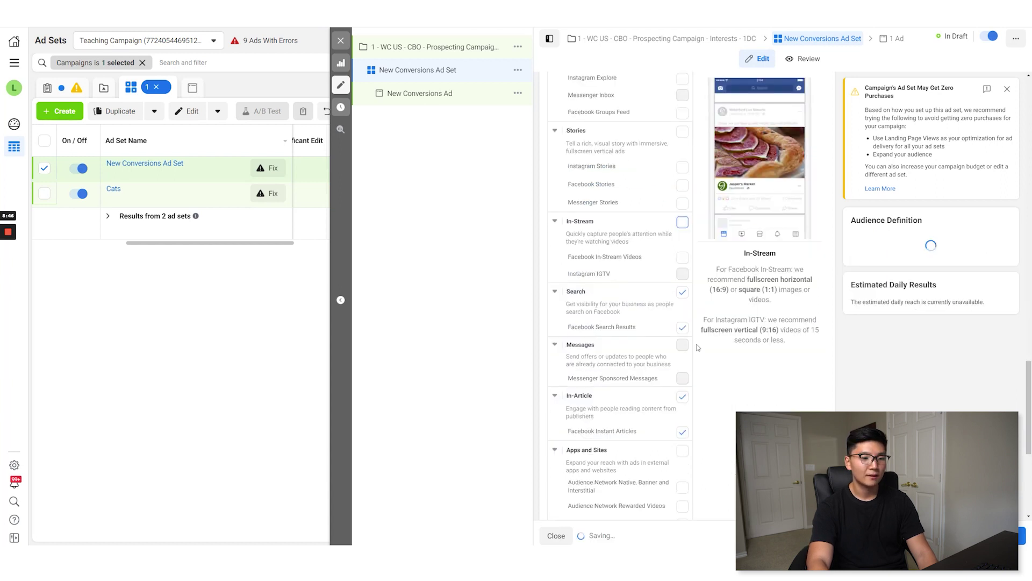
pyautogui.click(682, 293)
pyautogui.click(682, 396)
# - Expand Show More Options to reveal the attribution and charging settings
pyautogui.scroll(-5, 694, 408)
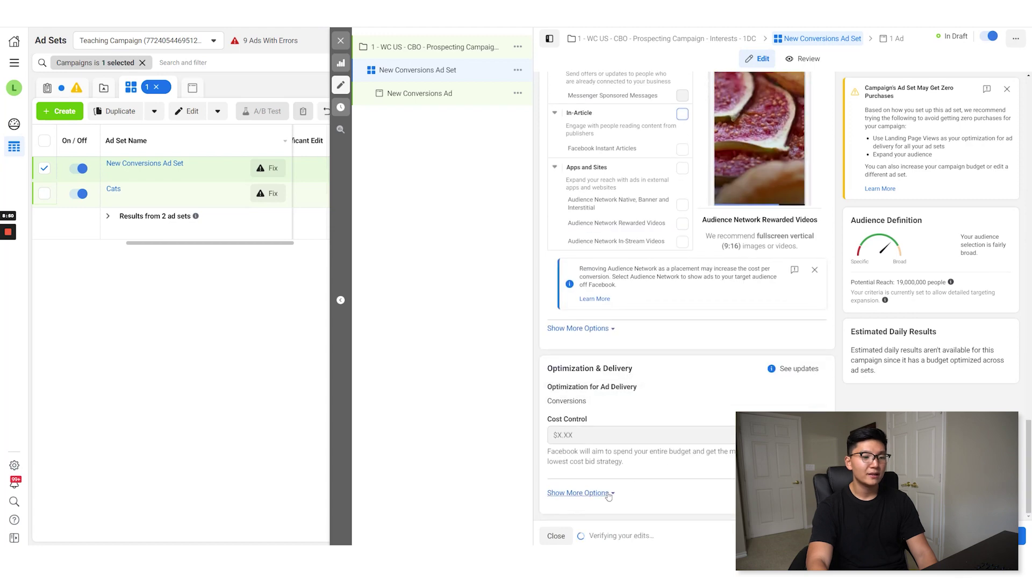
pyautogui.click(579, 492)
pyautogui.scroll(-2, 609, 495)
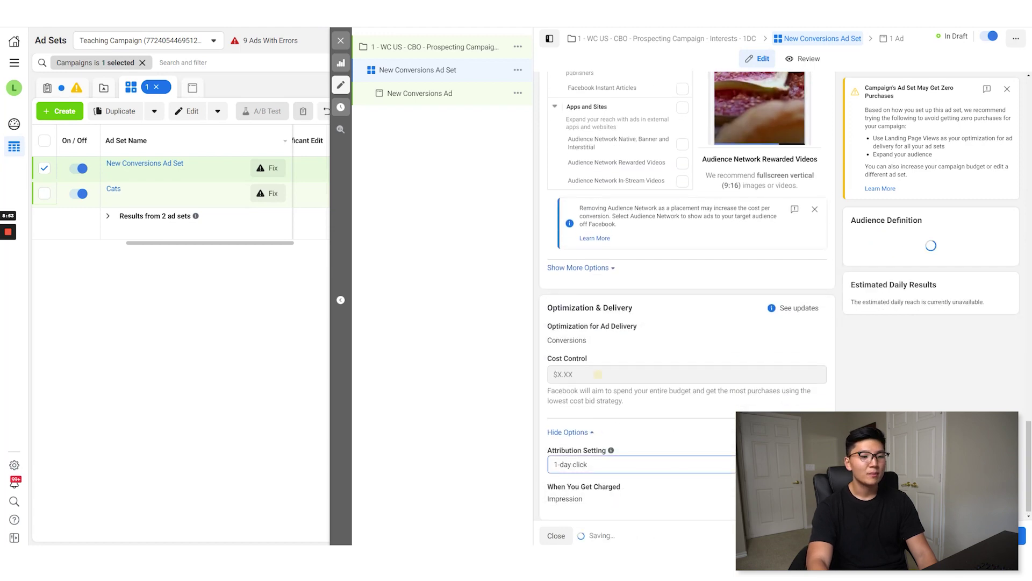
pyautogui.scroll(15, 853, 407)
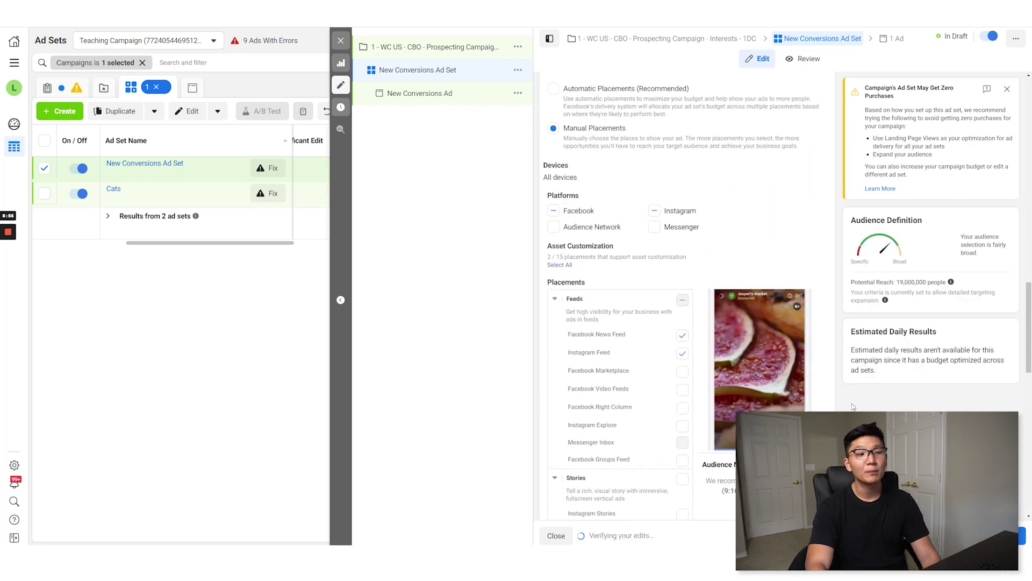
pyautogui.scroll(8, 850, 403)
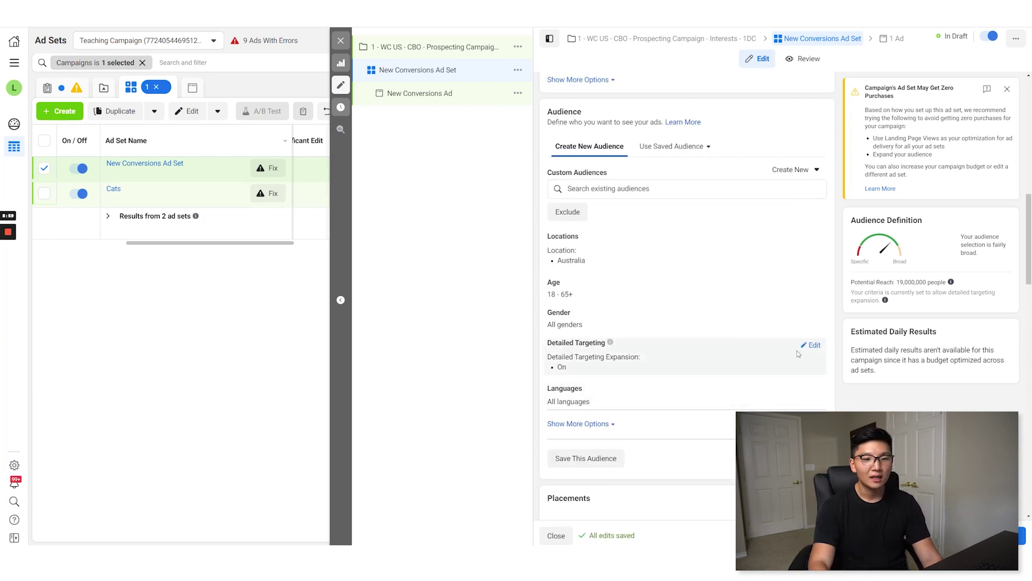
# - Turn off Detailed Targeting Expansion in the ad set's detailed targeting
pyautogui.click(810, 345)
pyautogui.click(677, 424)
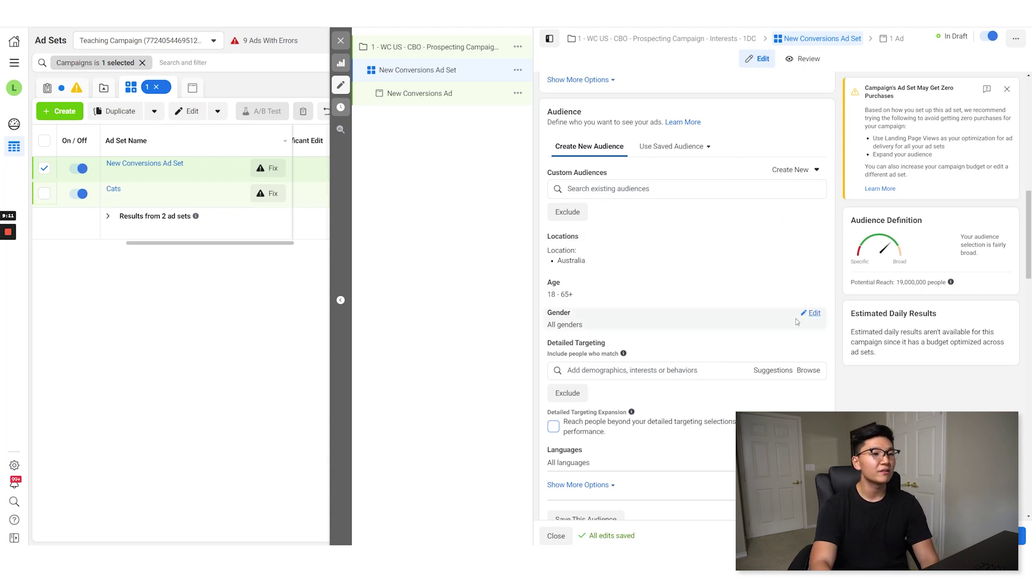
pyautogui.scroll(5, 796, 318)
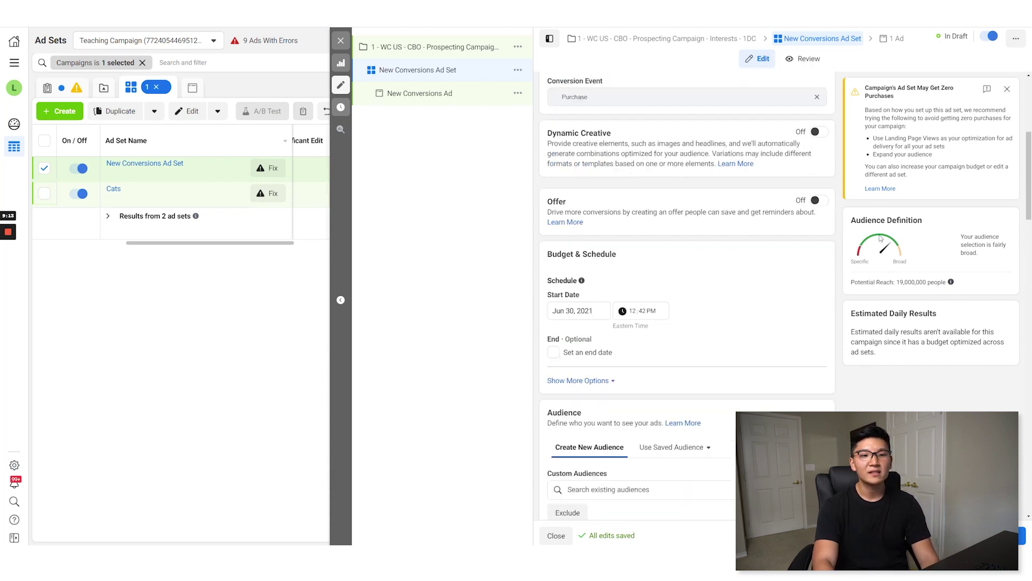
pyautogui.scroll(3, 880, 239)
pyautogui.scroll(-5, 880, 242)
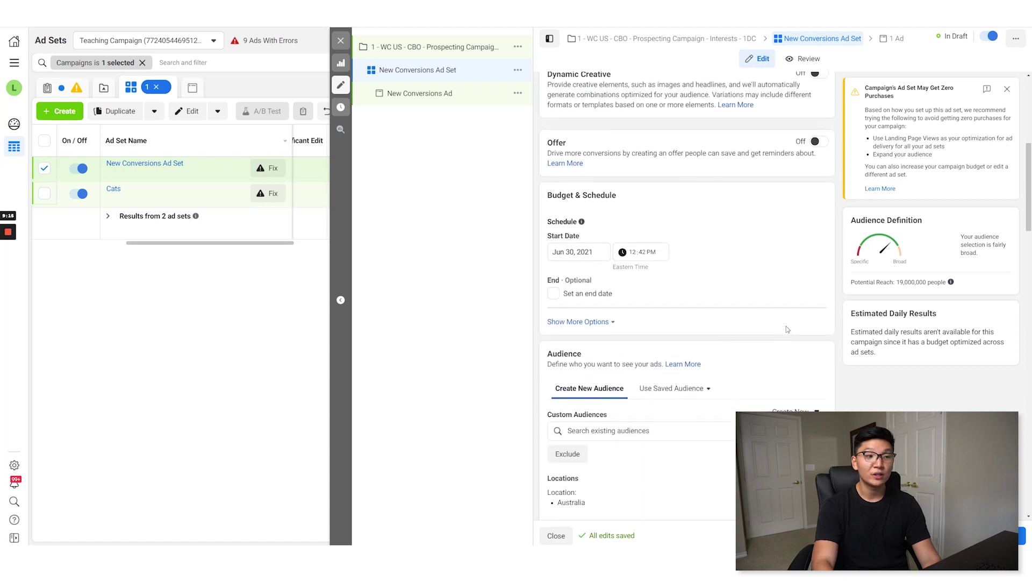
pyautogui.scroll(-2, 799, 305)
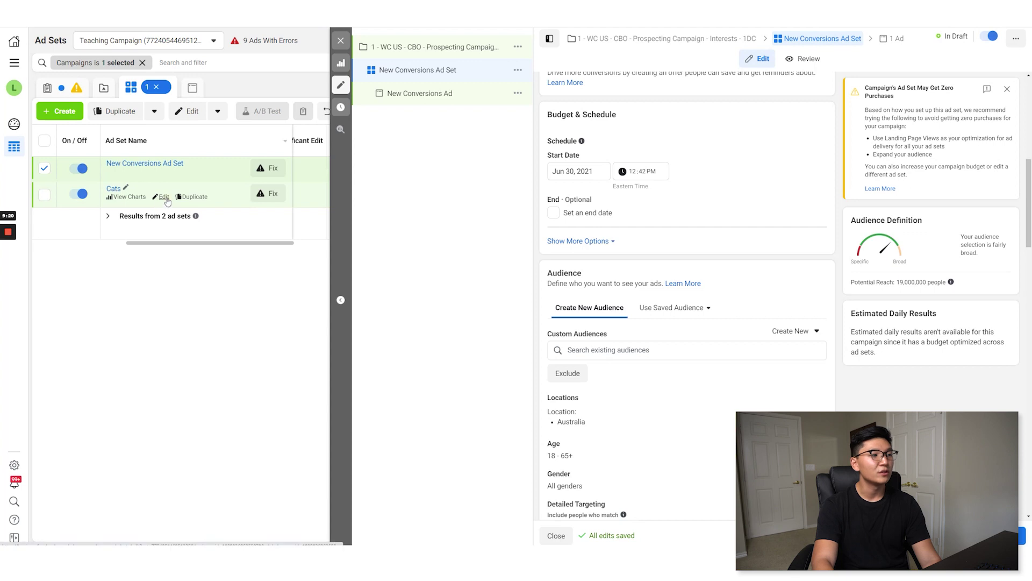
# - Open the Cats ad set's settings, then return to the New Conversions Ad Set
pyautogui.click(164, 194)
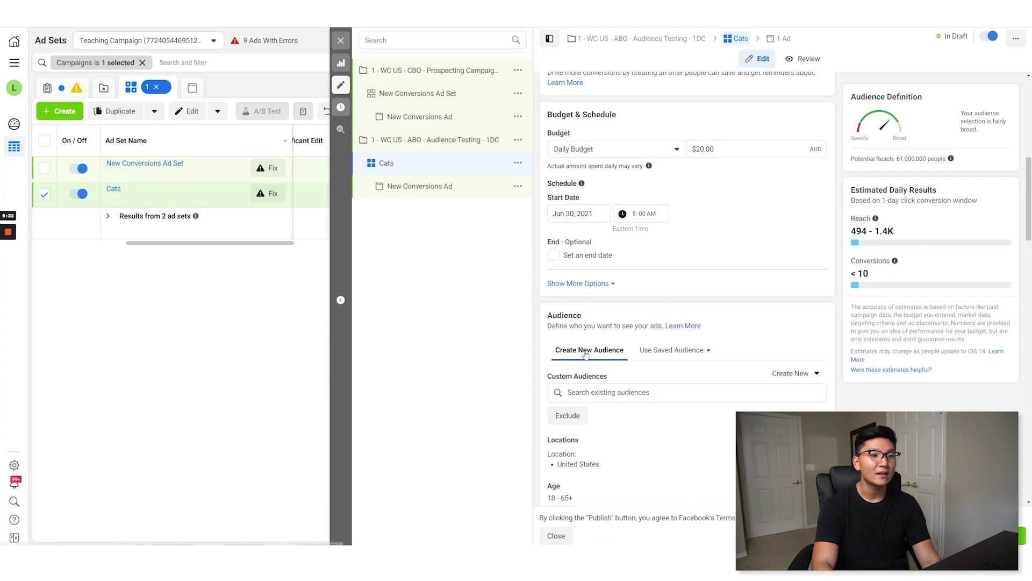
pyautogui.scroll(1, 586, 354)
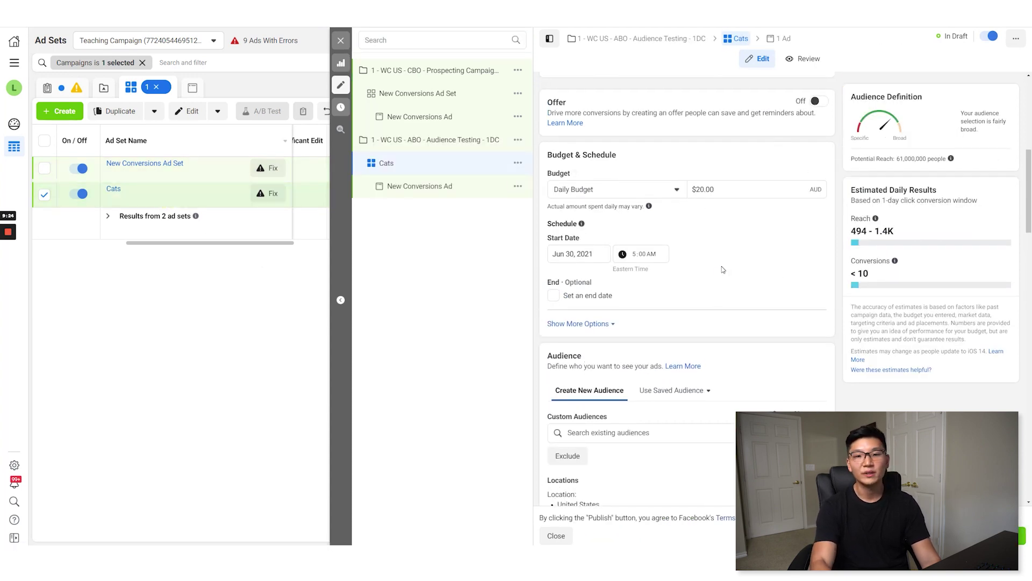
pyautogui.click(450, 102)
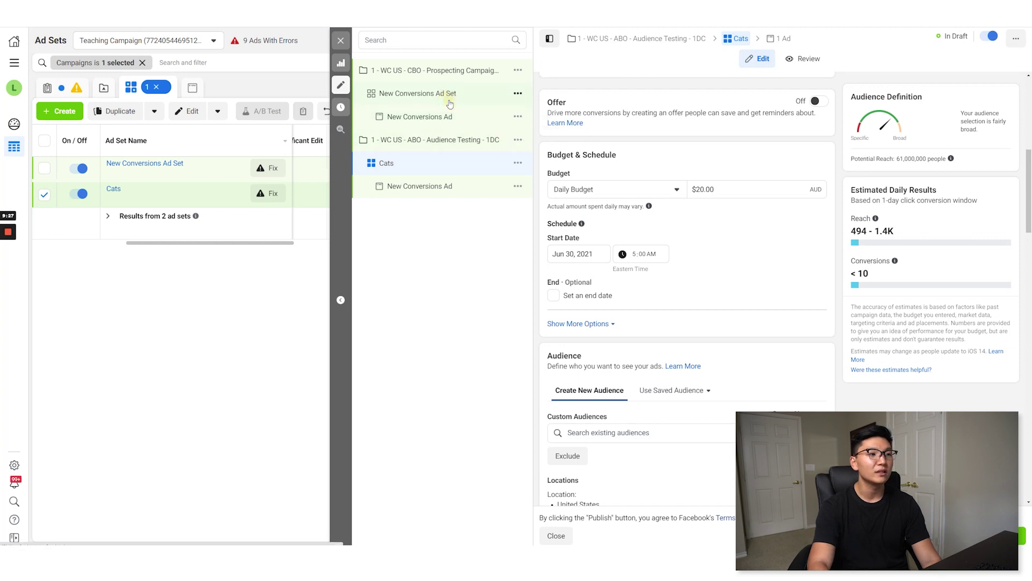